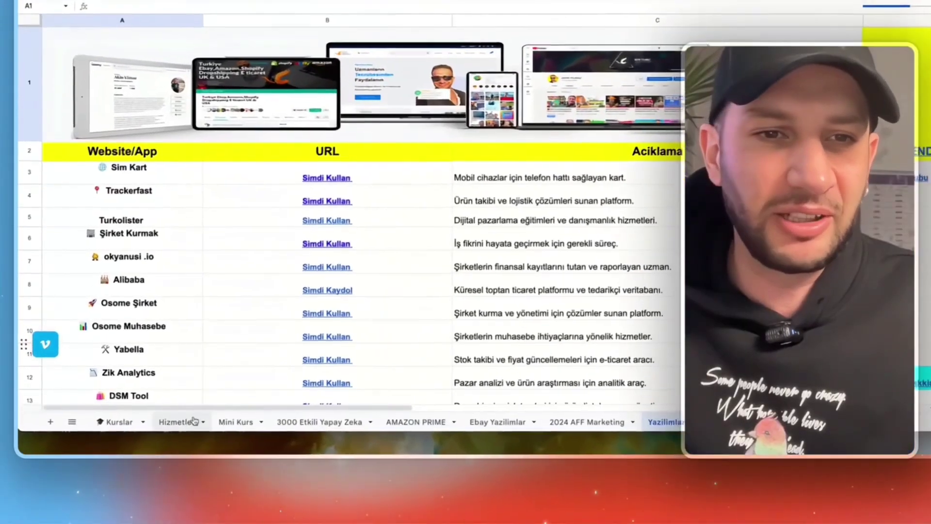
Look over the eBay, Amazon and Etsy dropshipping course lists in the Mini Kurs sheet
click(240, 476)
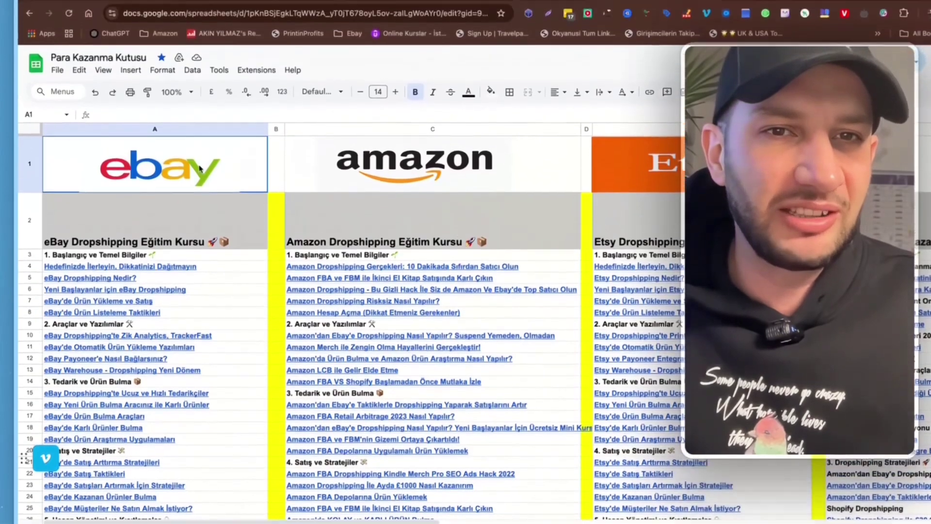
click(201, 118)
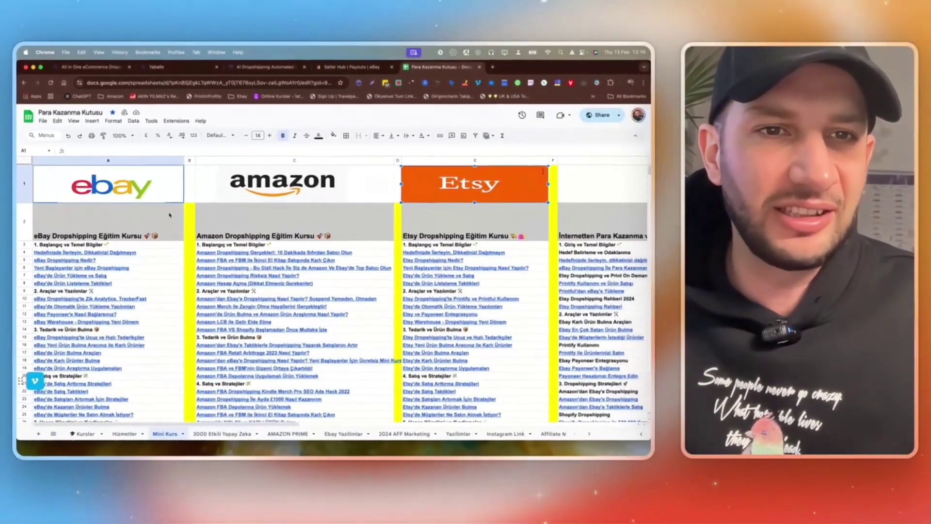
drag(163, 216, 144, 467)
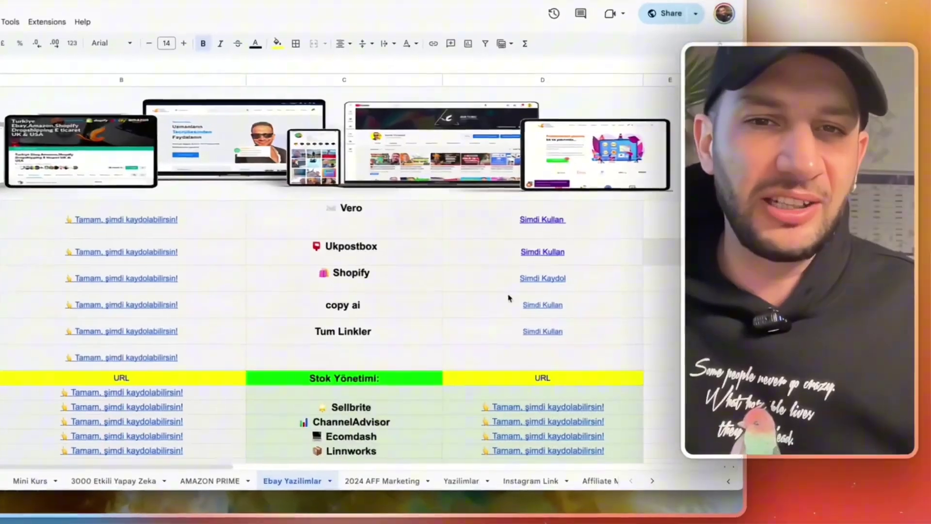
Look through the eBay software lists in the Ebay Yazilimlar sheet, including the tools under Dropshipping Otomasyonu
scroll(485, 291, down, 5)
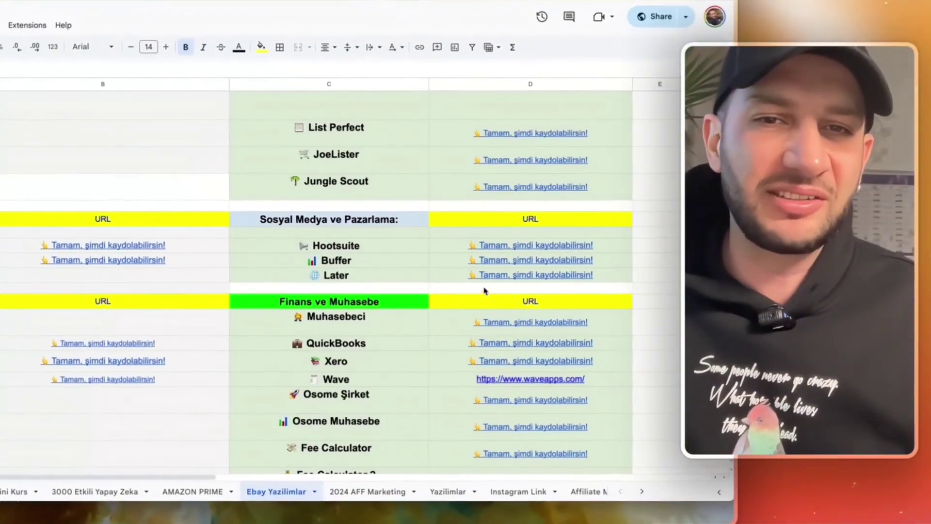
scroll(405, 251, up, 4)
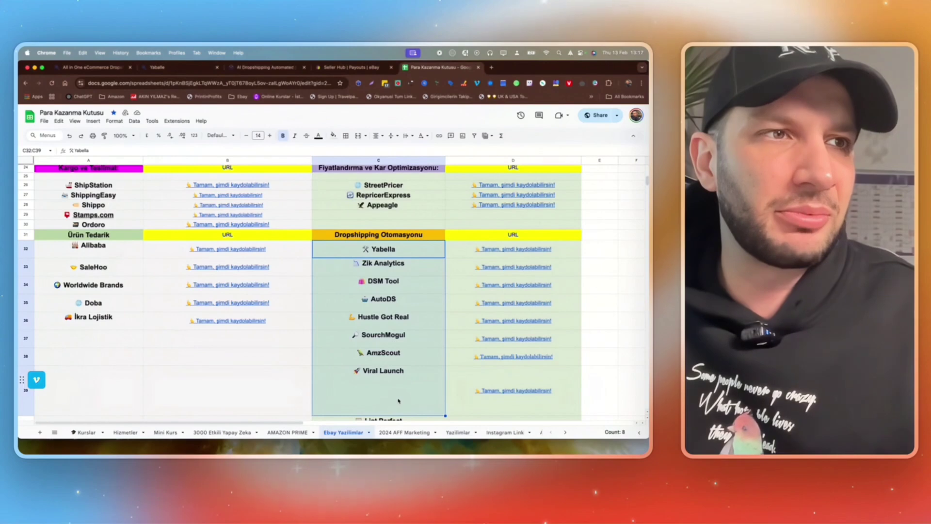
click(412, 268)
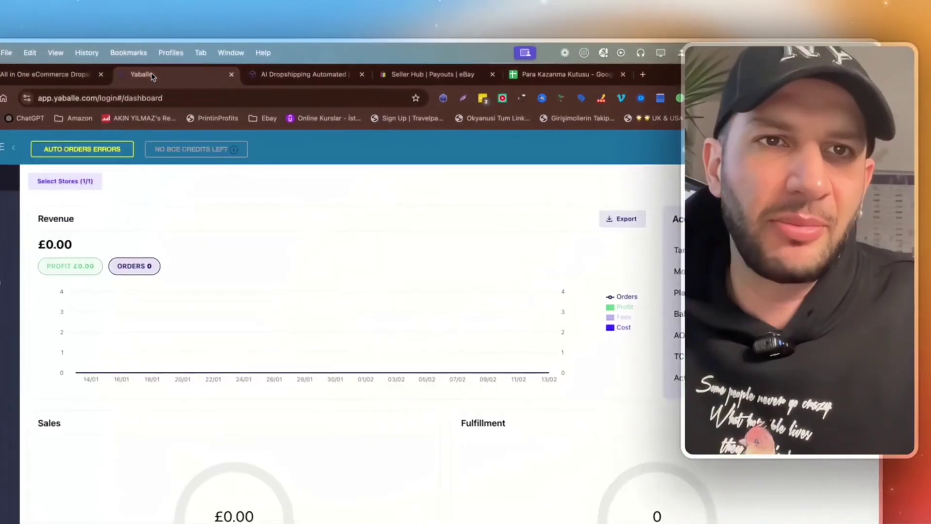
Open the Yaballe home page, follow its login link to the app and open the Sold Items section
click(54, 78)
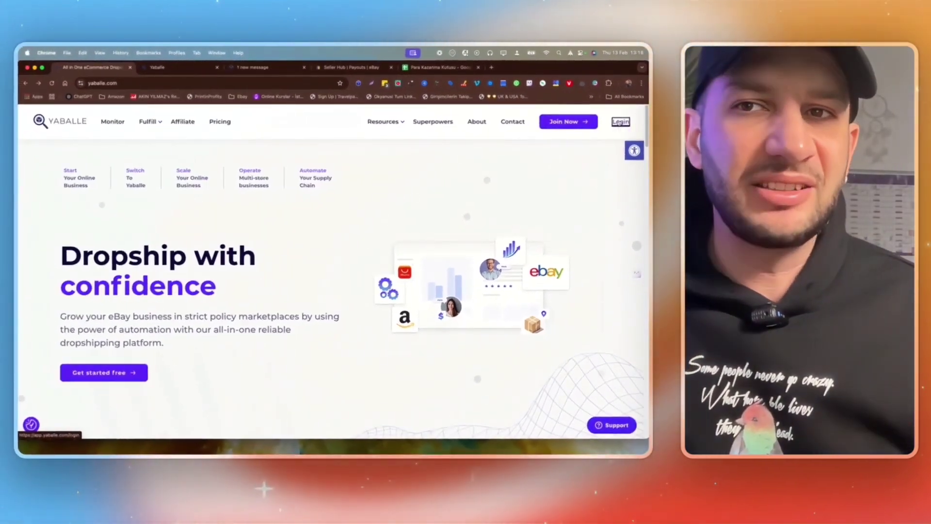
click(620, 122)
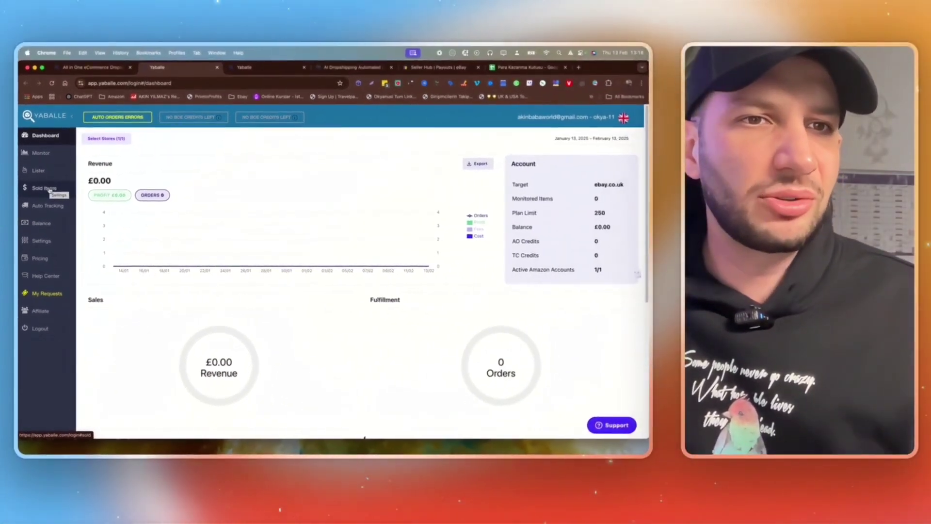
click(49, 190)
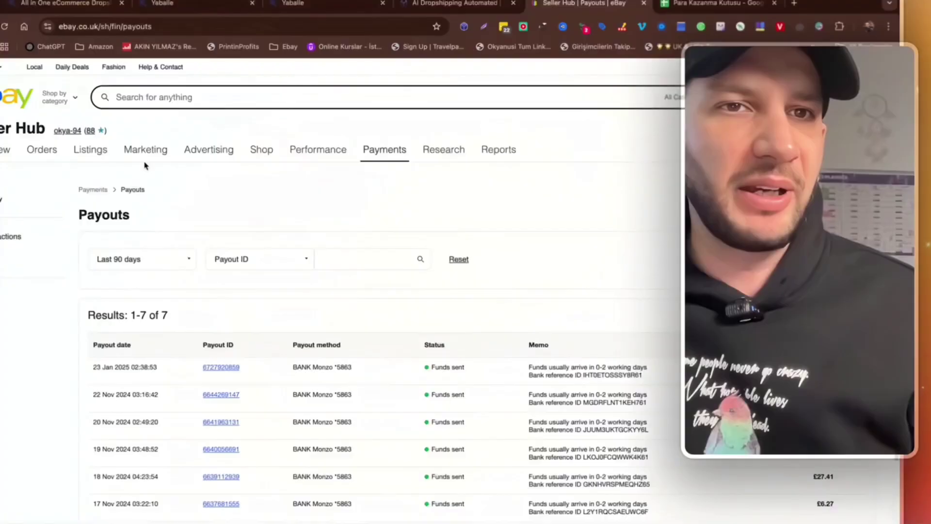
Open all orders in eBay Seller Hub and open the tracking number editor for the Multi Angle Miter Shear Cutter order
mouse_move(40, 154)
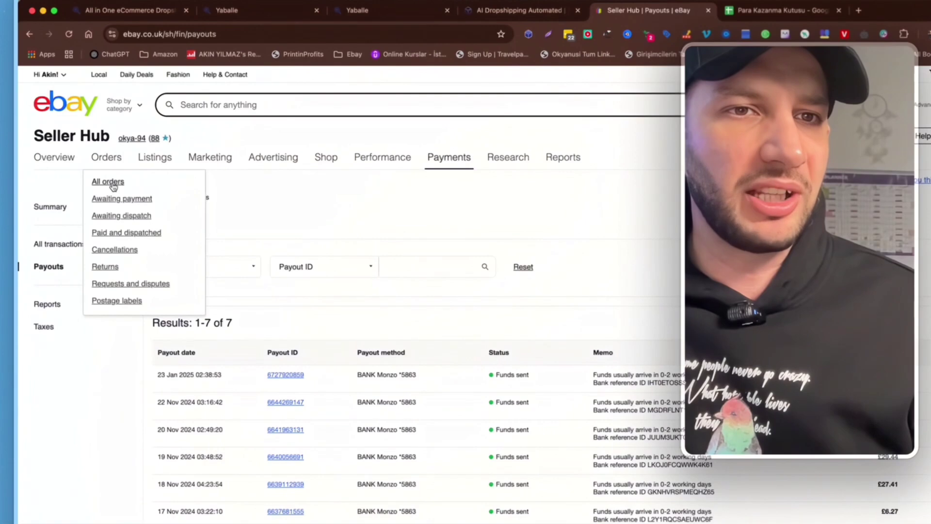
click(108, 182)
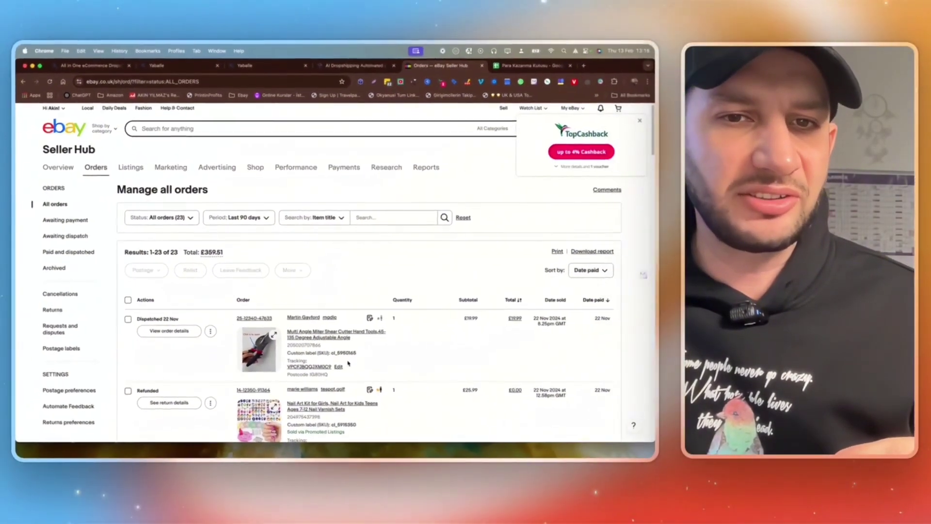
click(336, 364)
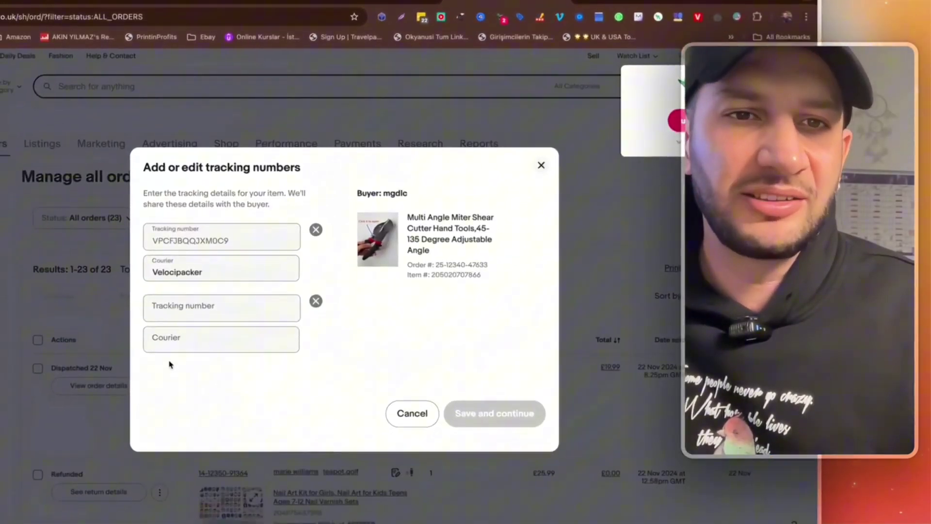
Look through the courier options for the order's second tracking number
click(169, 340)
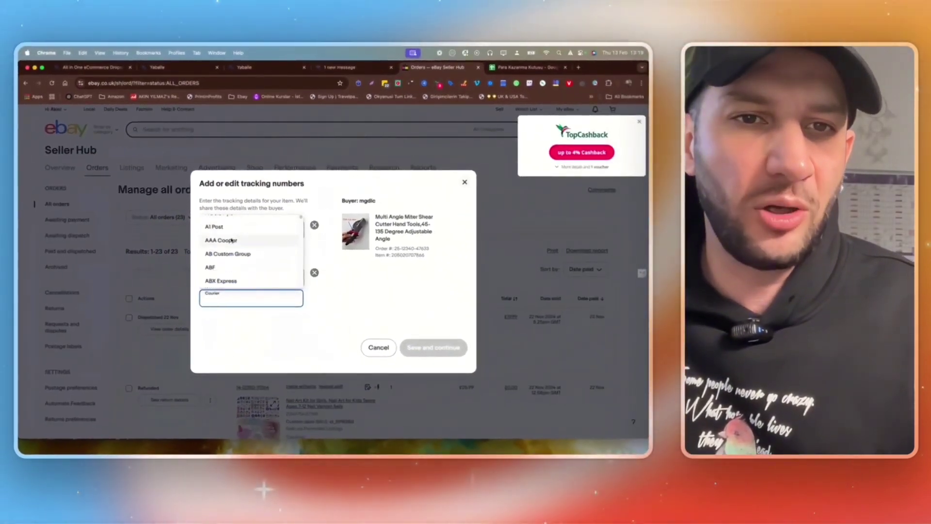
scroll(233, 242, down, 5)
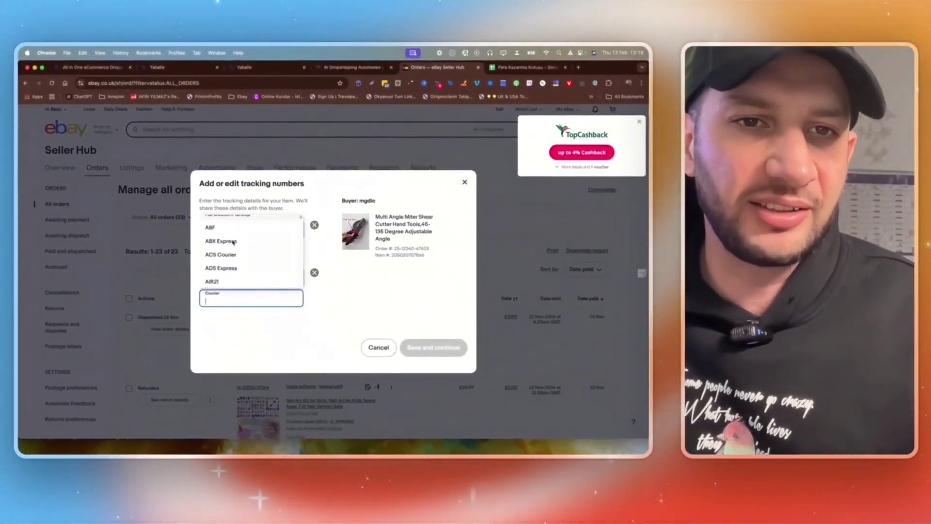
scroll(234, 243, down, 5)
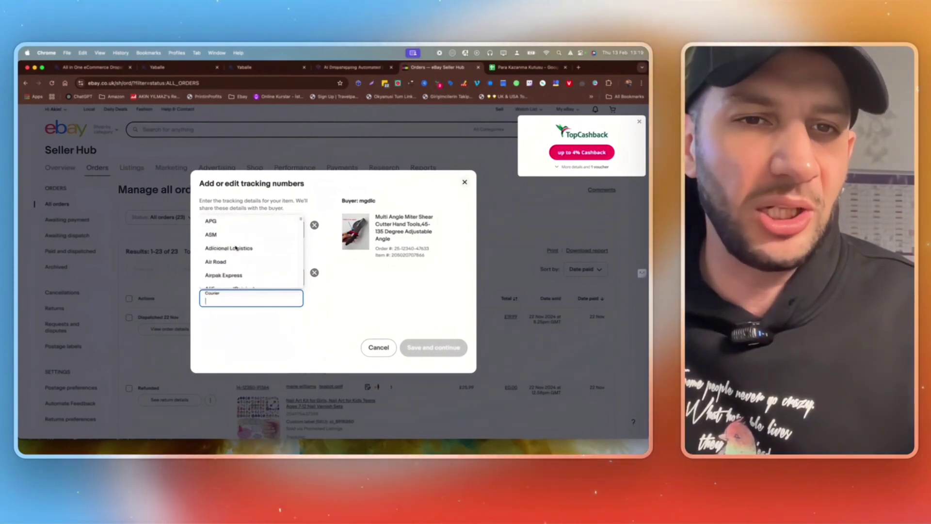
scroll(236, 247, down, 1)
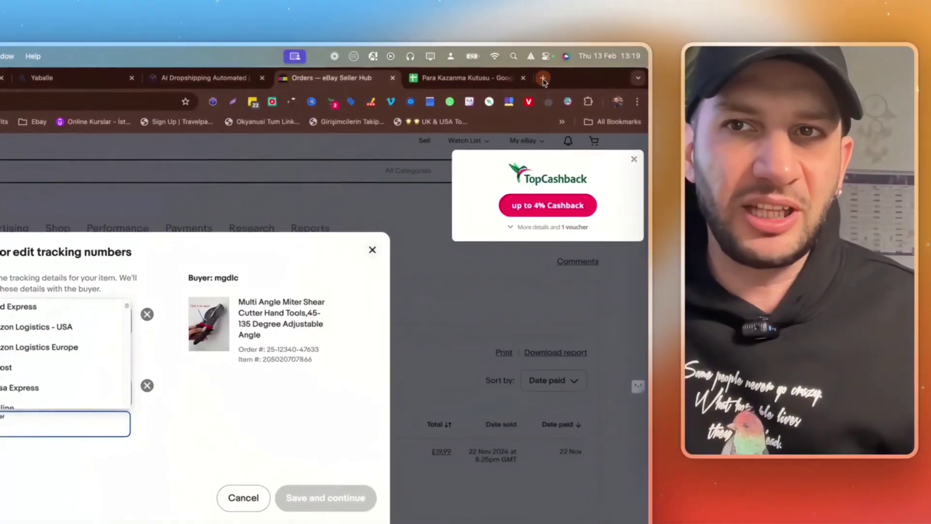
Open eBay's Drop shipping help article from a web search for "ebay dropshipping policy uk" and highlight the sentence about wholesale suppliers
key(super+t)
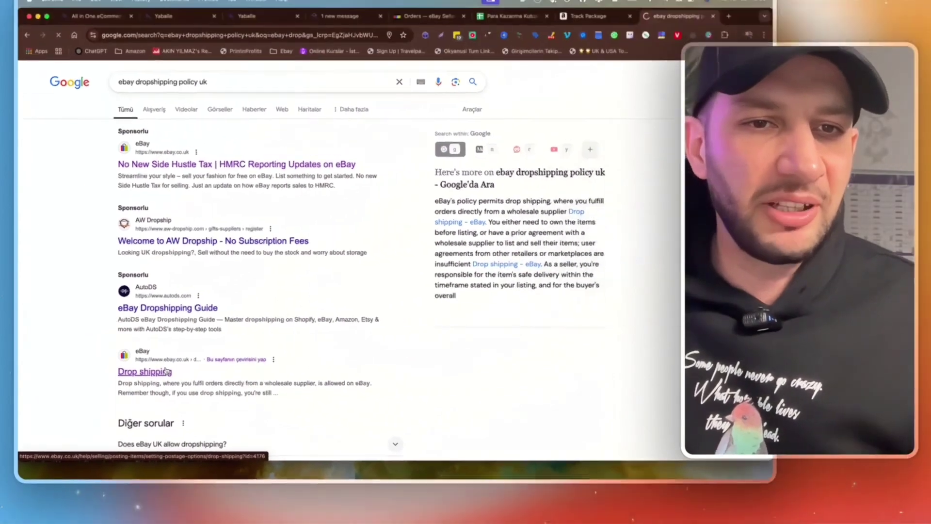
click(207, 398)
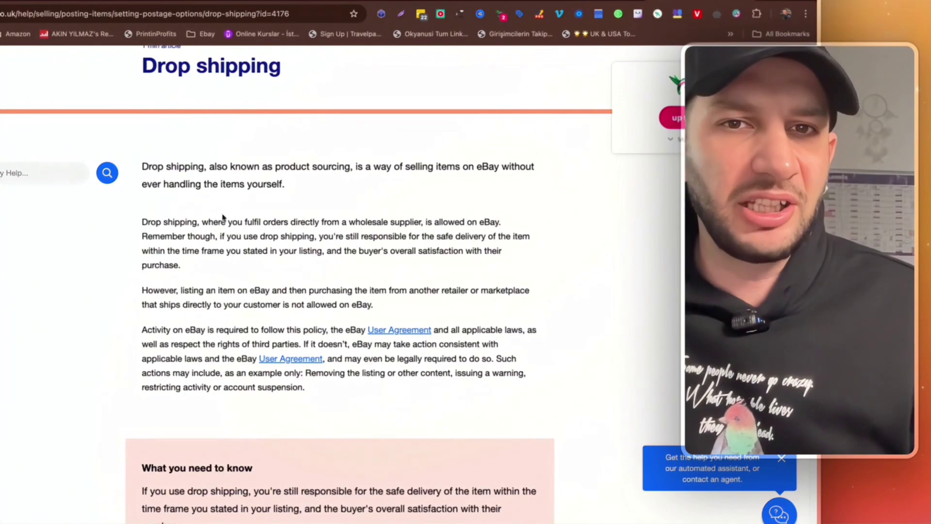
drag(188, 221, 516, 219)
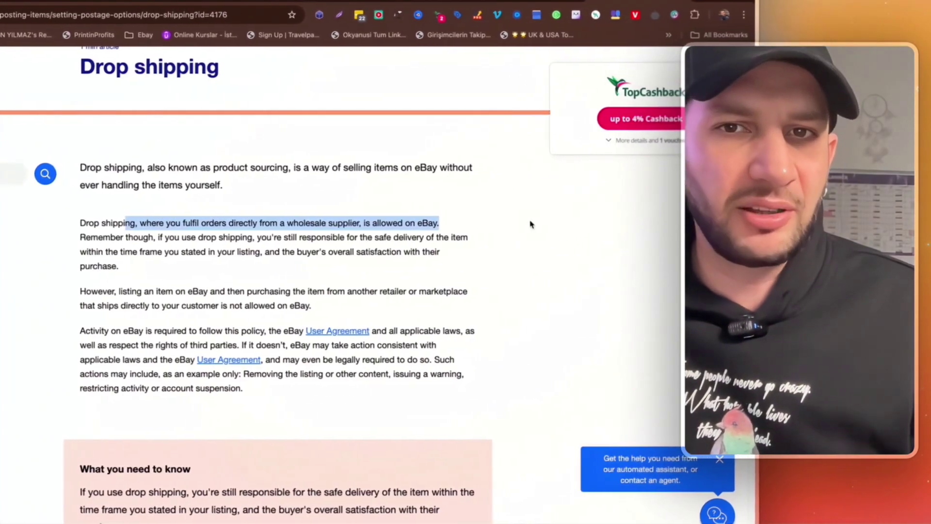
Translate the Drop shipping help article into Turkish and highlight its opening lines about drop shipping on eBay
right_click(546, 230)
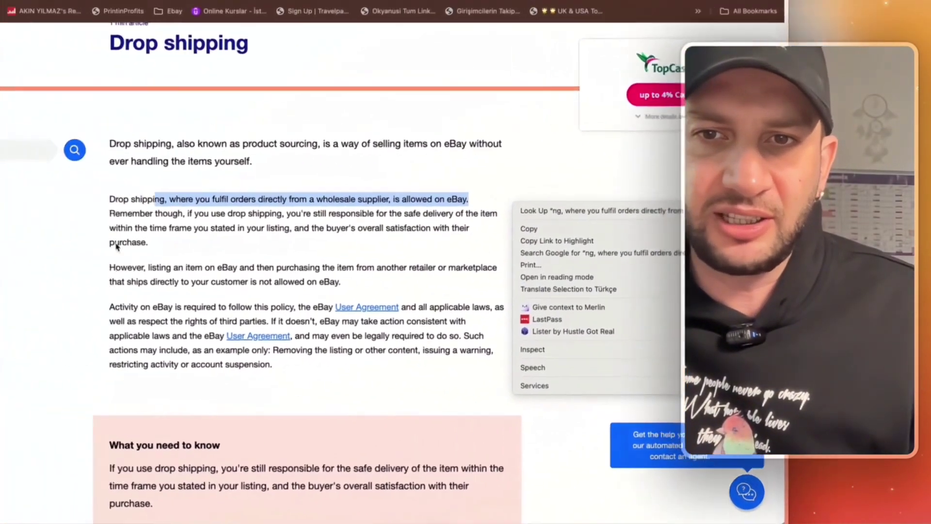
right_click(80, 244)
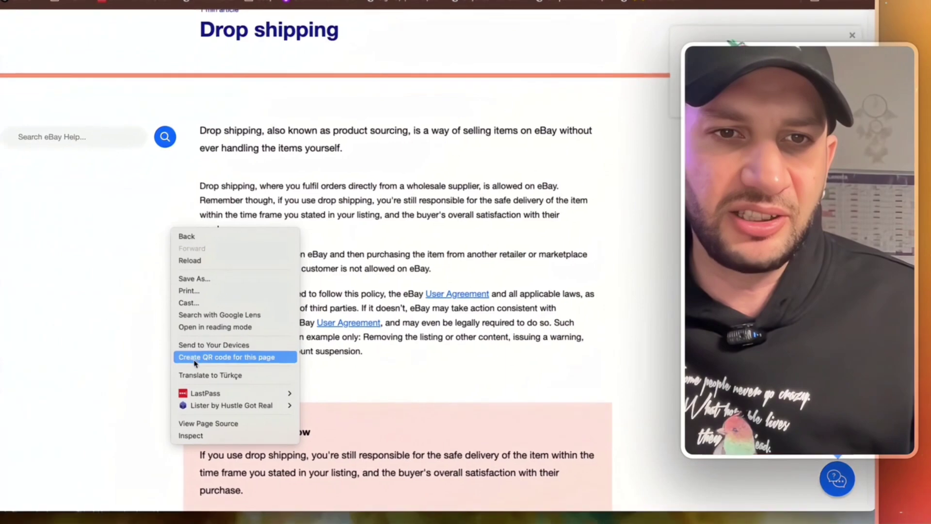
click(201, 371)
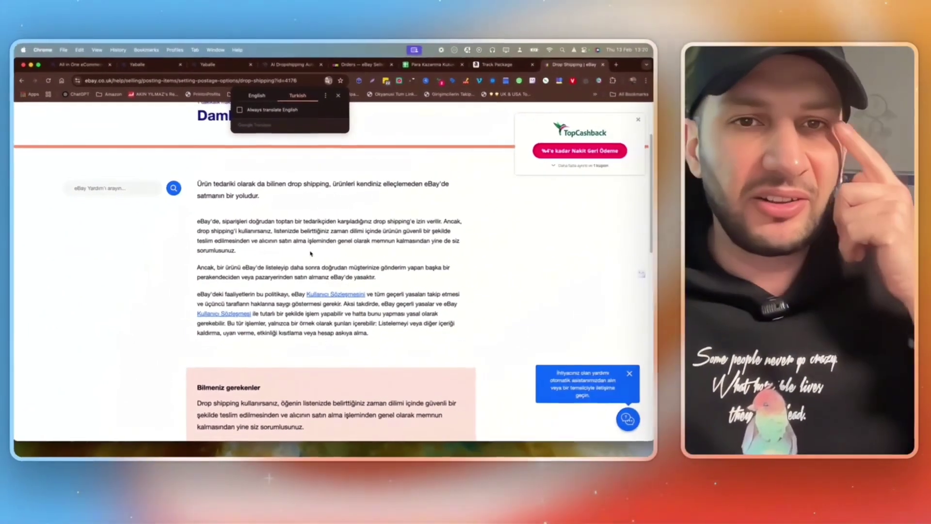
drag(196, 184, 440, 222)
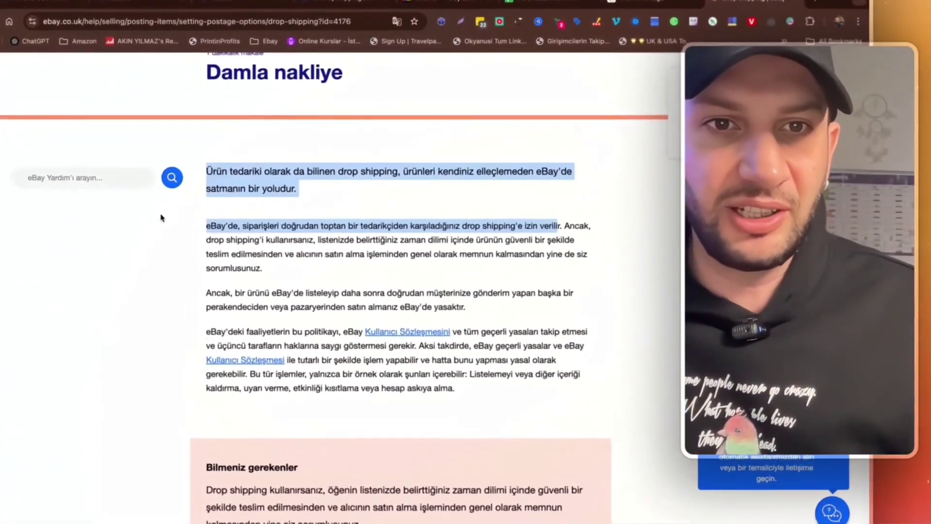
click(161, 218)
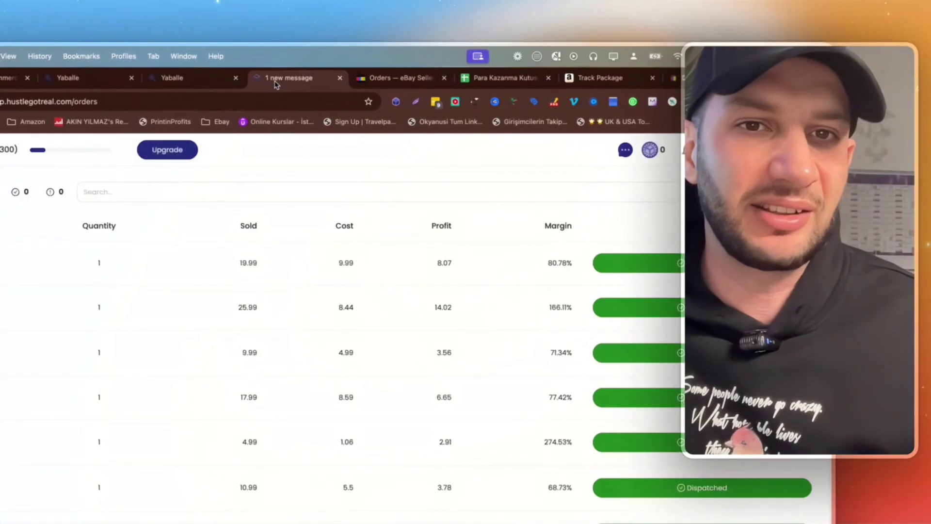
Switch to Hustle Got Real and review the sold price, cost, profit and margin of the dispatched orders
scroll(272, 244, down, 2)
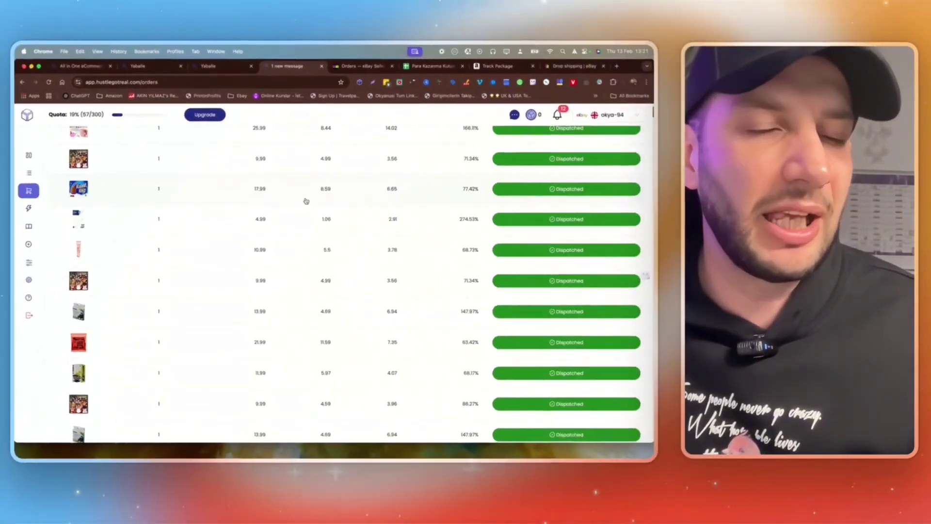
scroll(306, 200, down, 5)
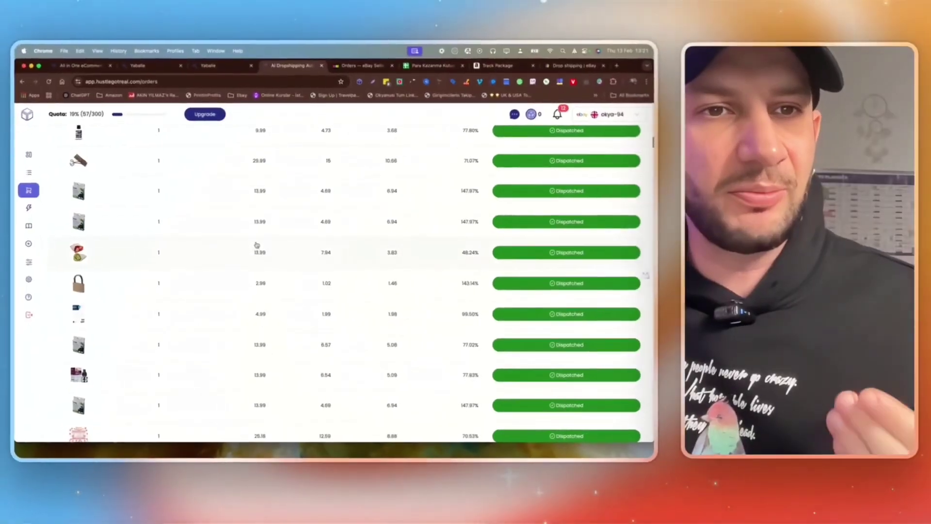
scroll(256, 239, down, 3)
scroll(257, 239, up, 10)
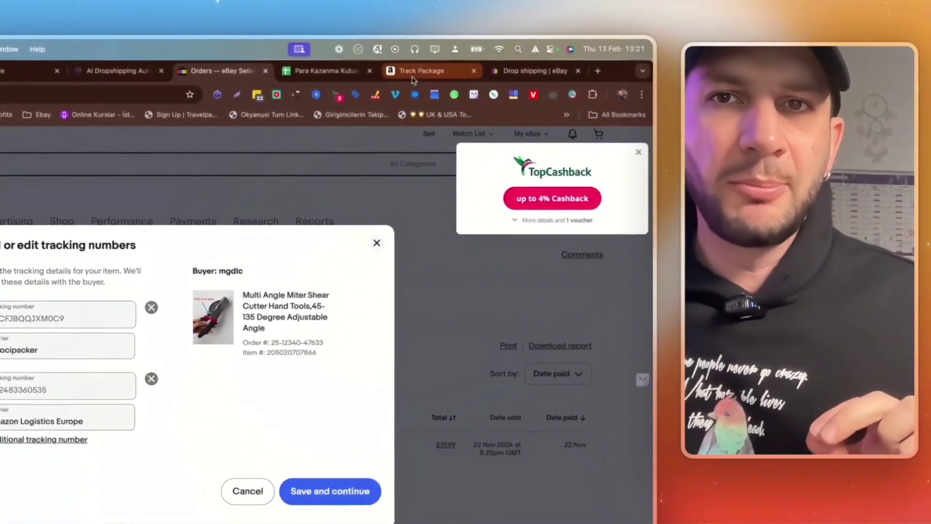
Check the Amazon Track Package page, and close the eBay order's tracking number editor without saving
click(417, 9)
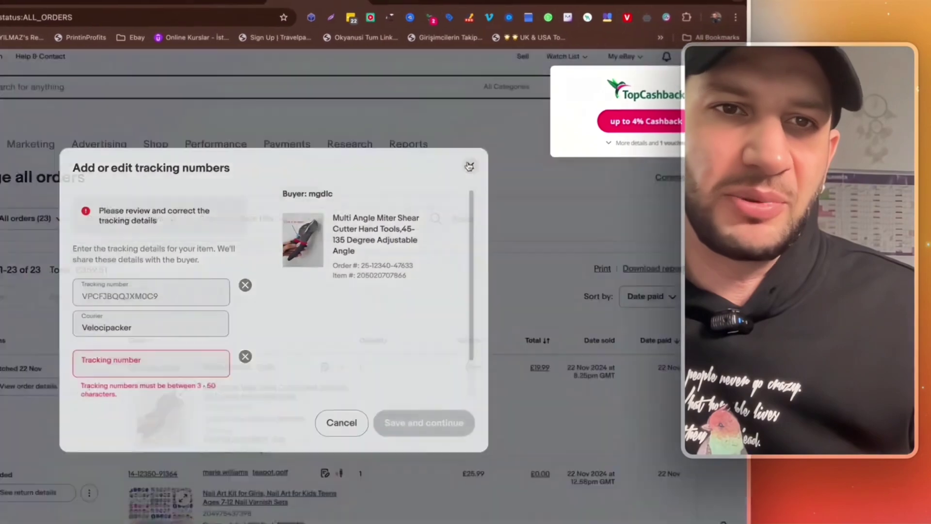
click(529, 250)
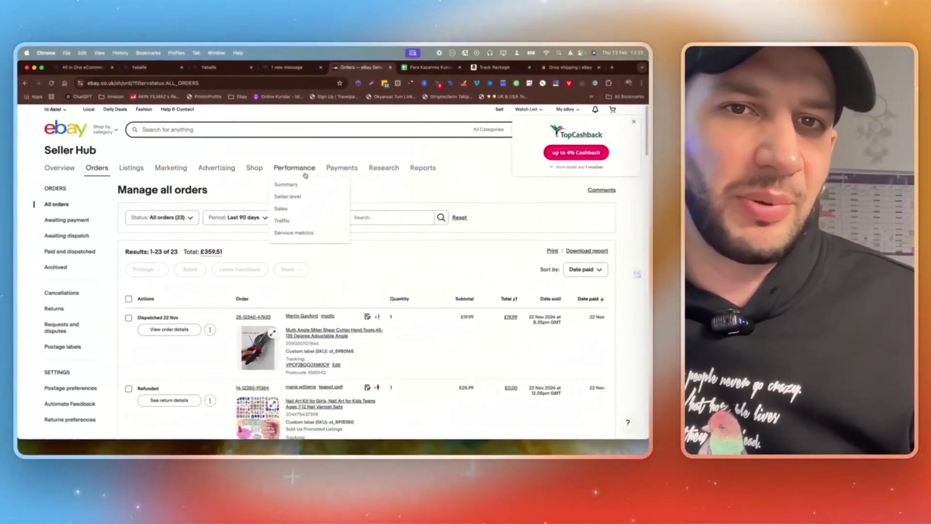
mouse_move(381, 159)
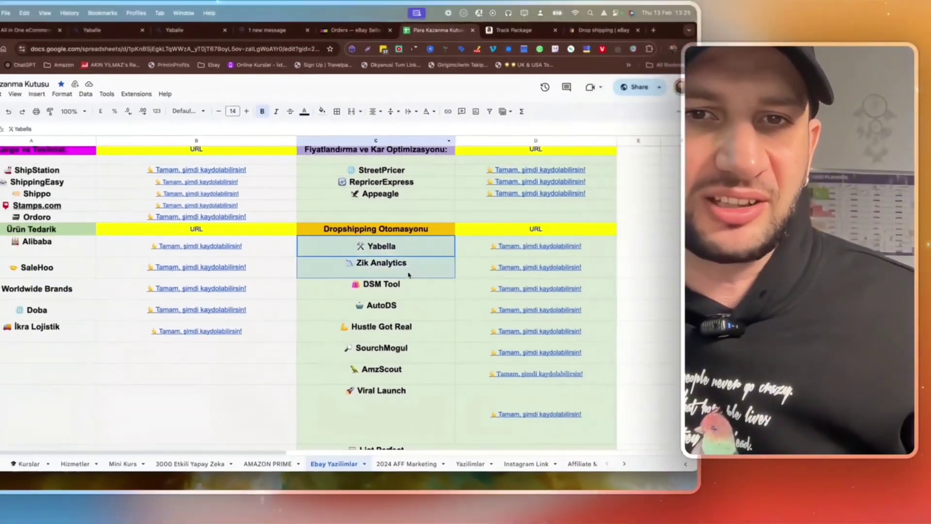
Select the tools under Dropshipping Otomasyonu in the spreadsheet, and open Yaballe's sign-up form through the link beside Yabella
drag(408, 275, 427, 395)
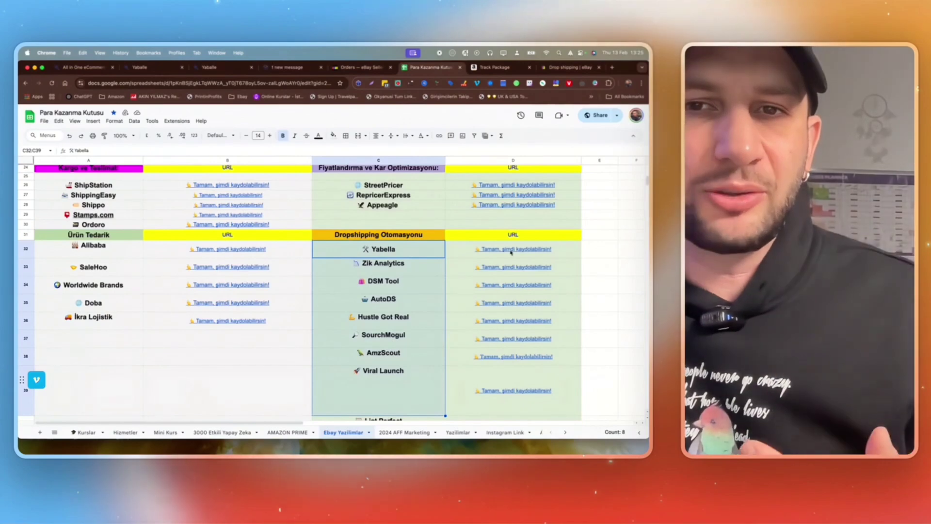
click(510, 250)
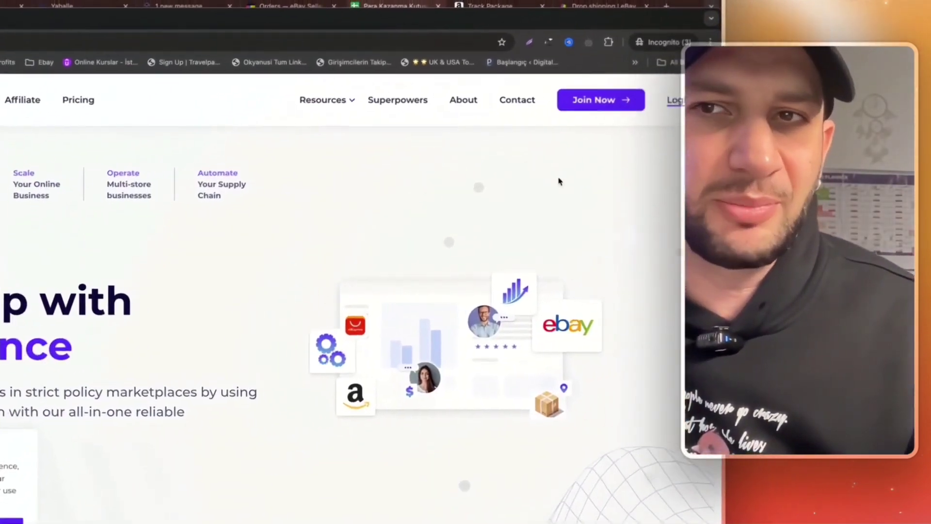
click(520, 121)
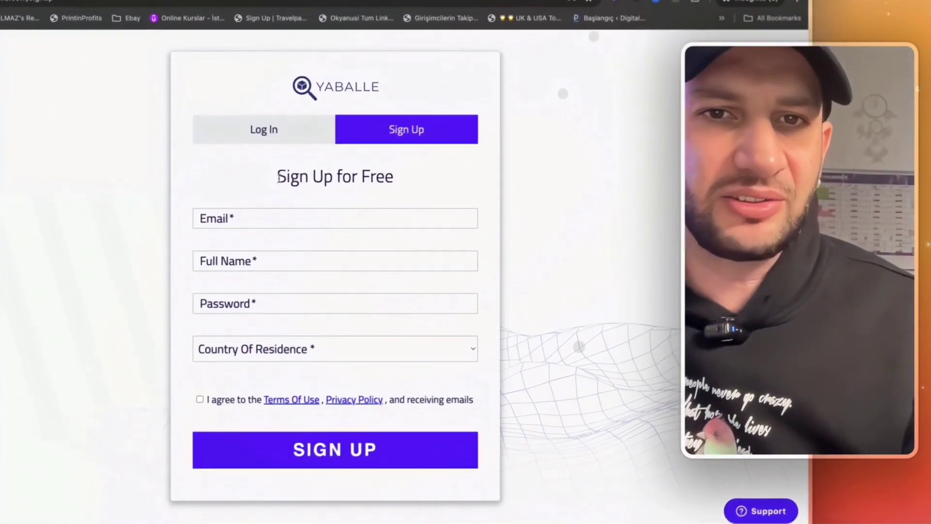
drag(495, 159, 470, 193)
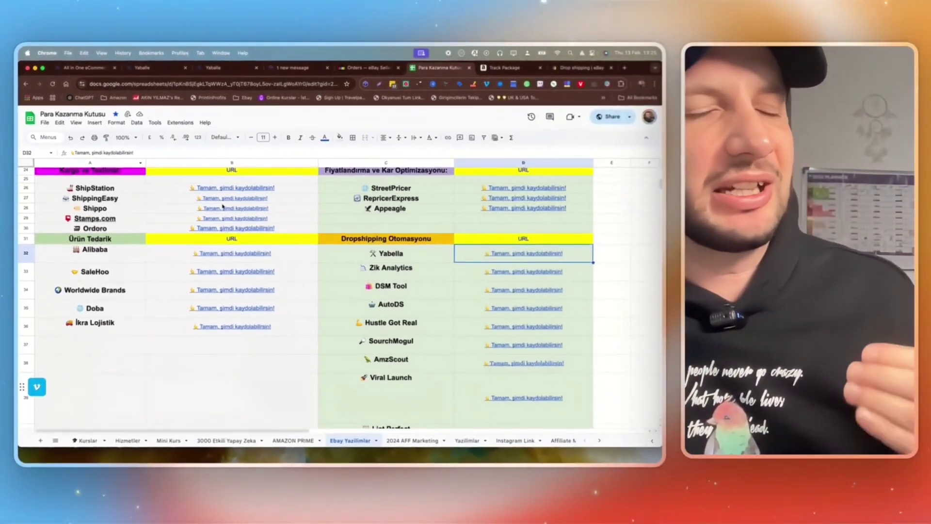
mouse_move(223, 206)
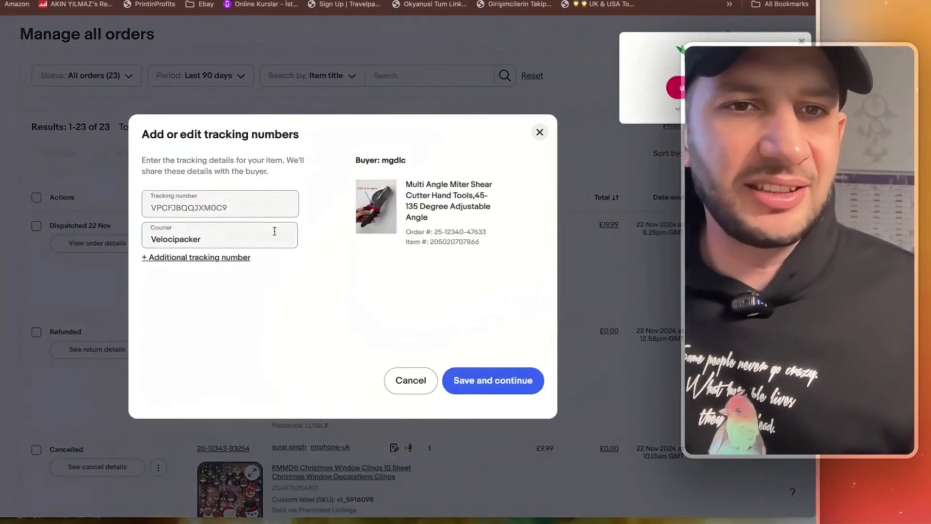
Add a second tracking number entry to the eBay order and pick Aquiline as its courier
click(203, 257)
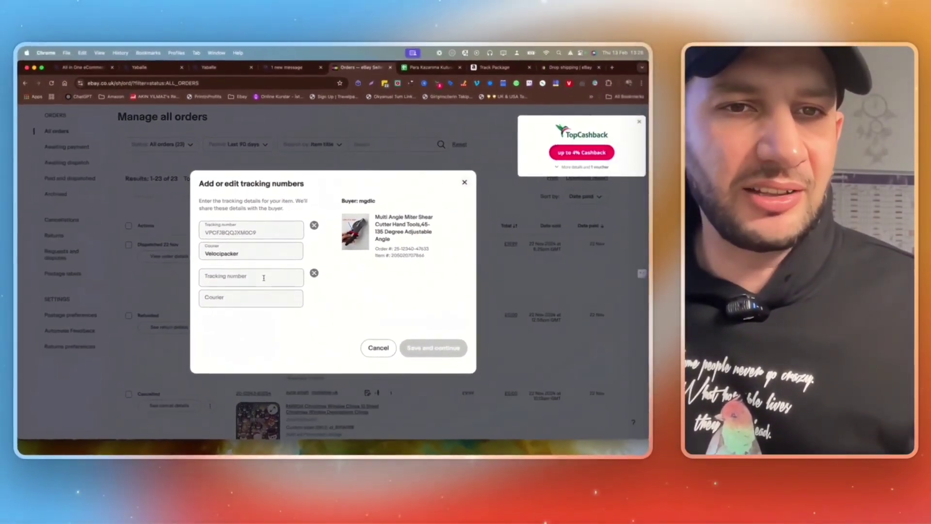
click(257, 296)
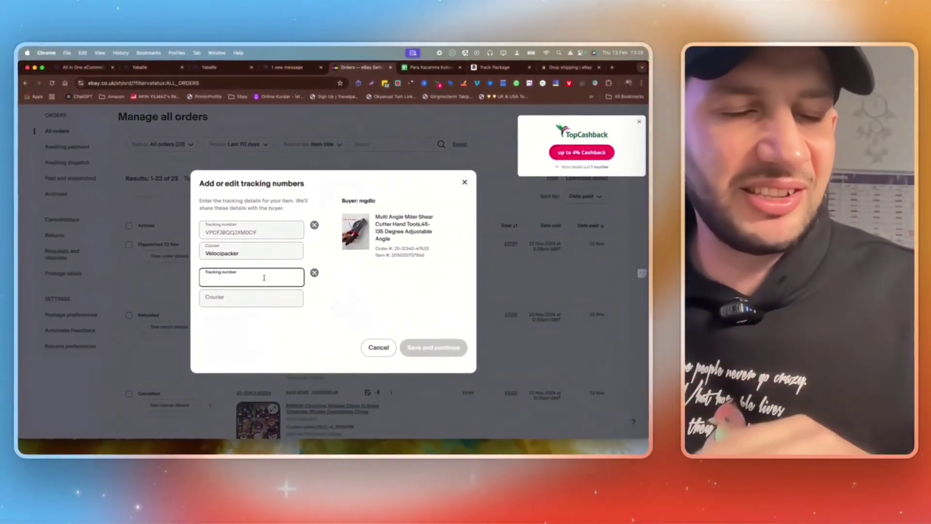
click(252, 294)
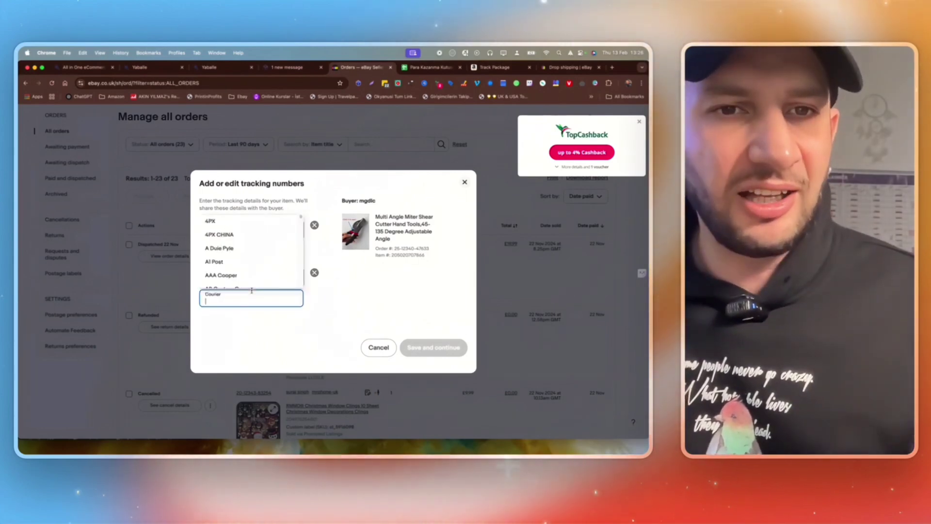
text(aq)
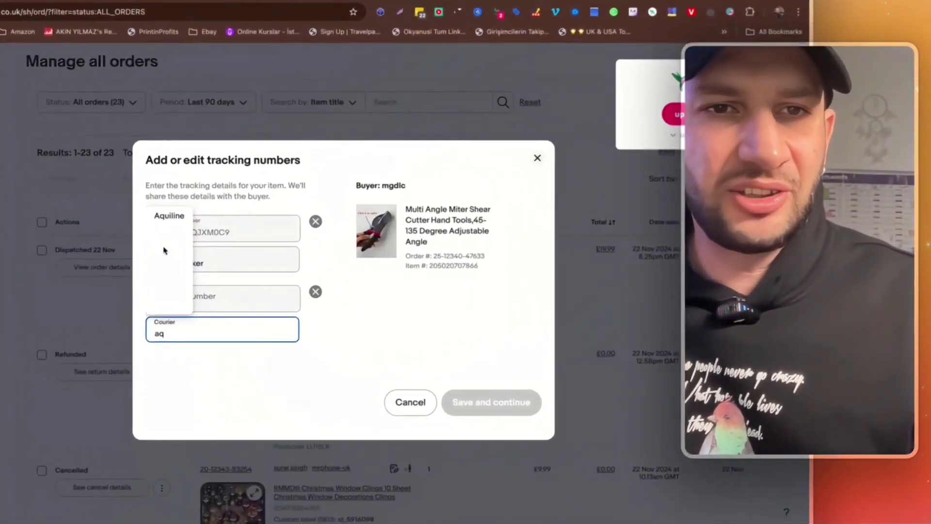
click(194, 219)
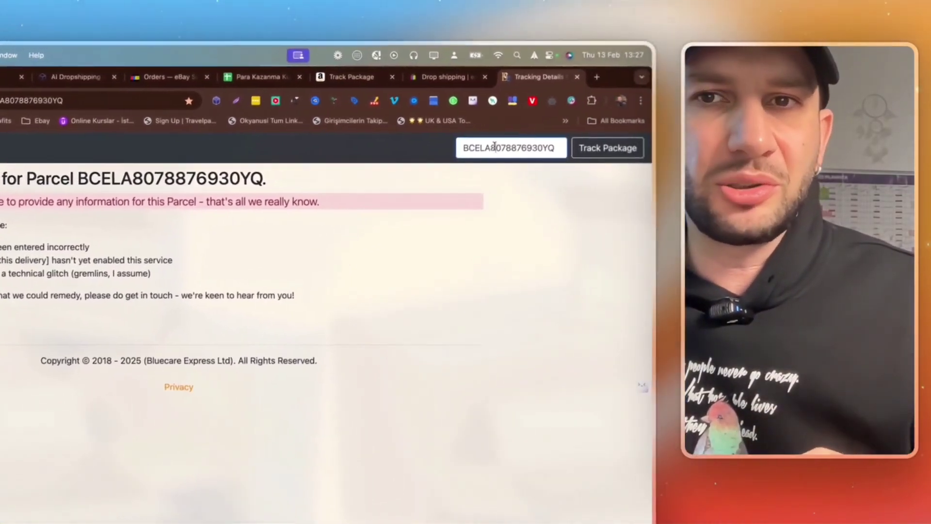
Replace the parcel number in the Bluecare Express tracking page with another one and track that package
click(492, 147)
click(556, 149)
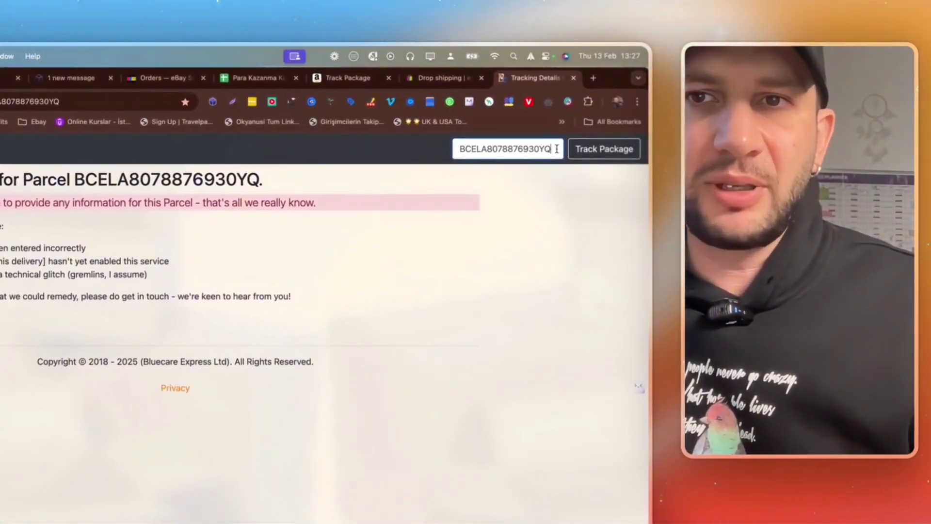
click(482, 145)
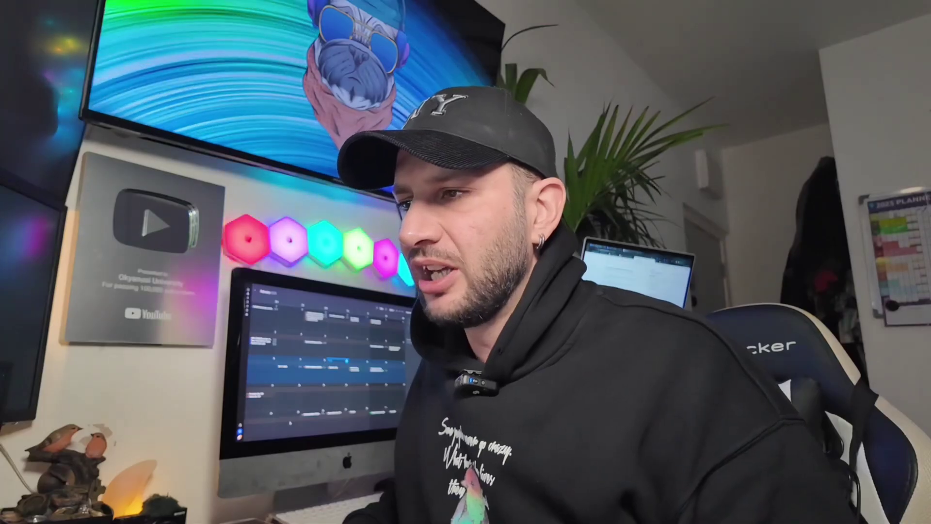
click(520, 197)
click(604, 149)
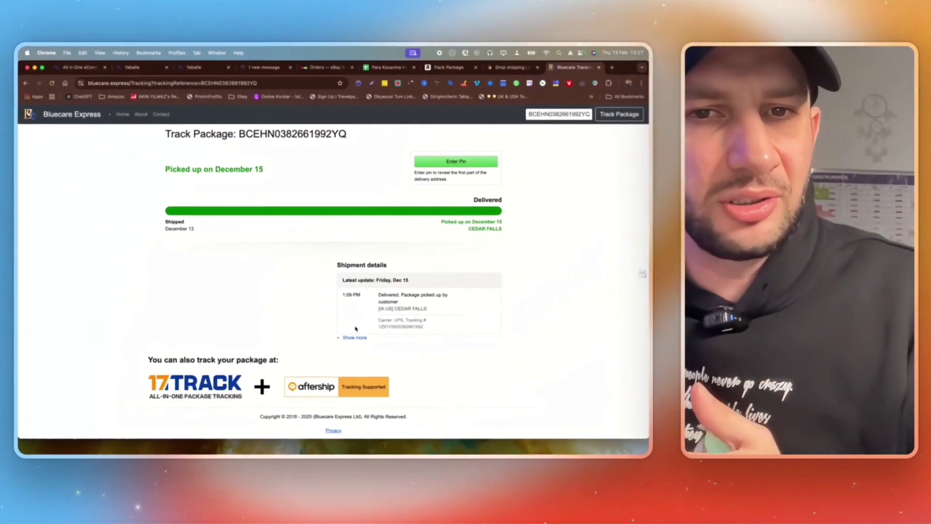
Show the parcel's full shipment details and highlight the 5:11 PM Wednesday, Dec 13 entry about leaving the carrier facility
click(354, 338)
scroll(360, 335, down, 3)
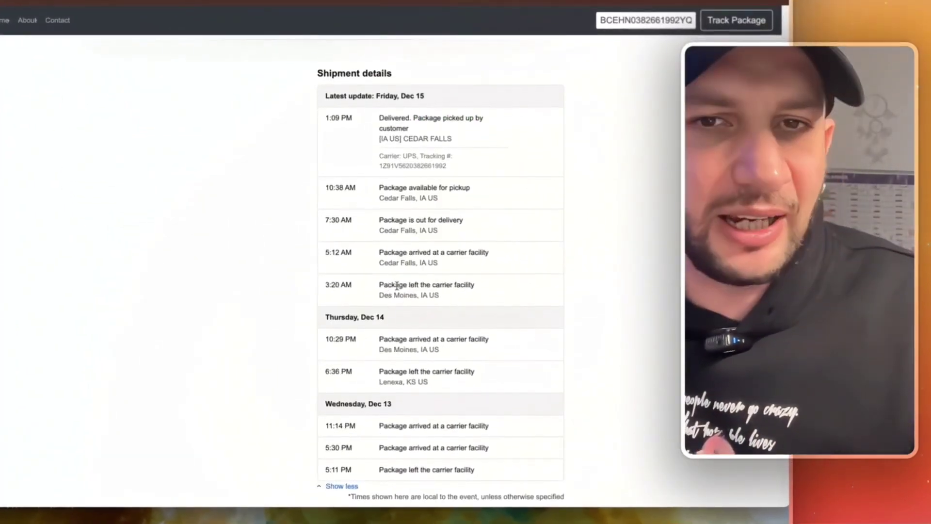
scroll(395, 277, down, 3)
drag(505, 470, 419, 473)
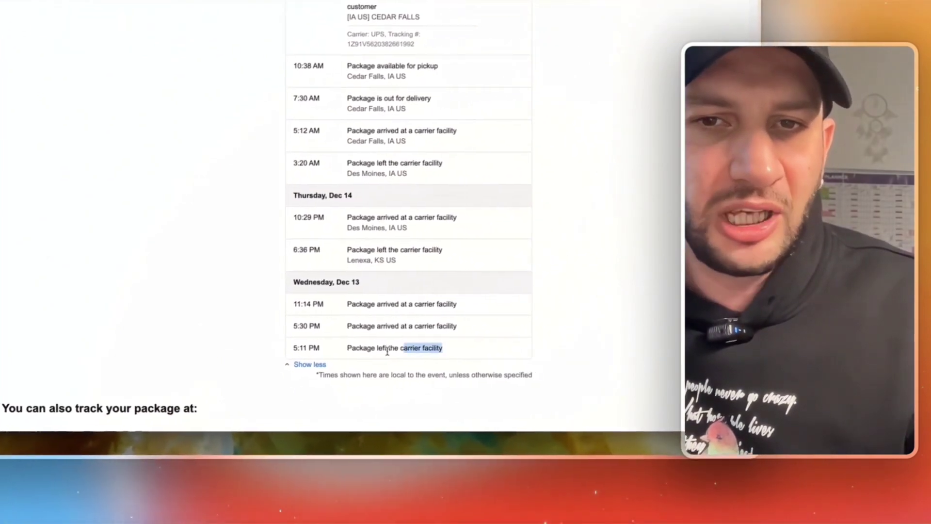
drag(387, 352, 311, 348)
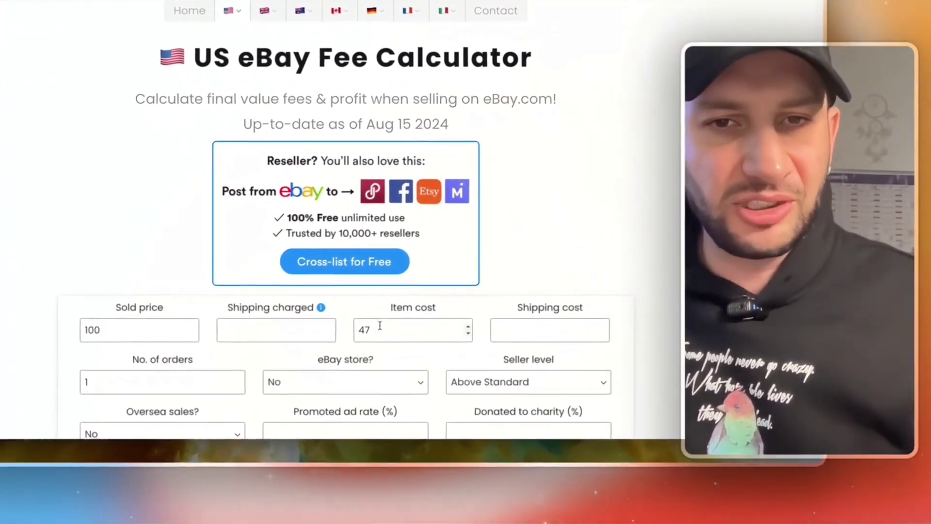
Set the item cost to 50 in the US eBay Fee Calculator and highlight the eBay fee, sales tax and total profit
double_click(402, 377)
text(50)
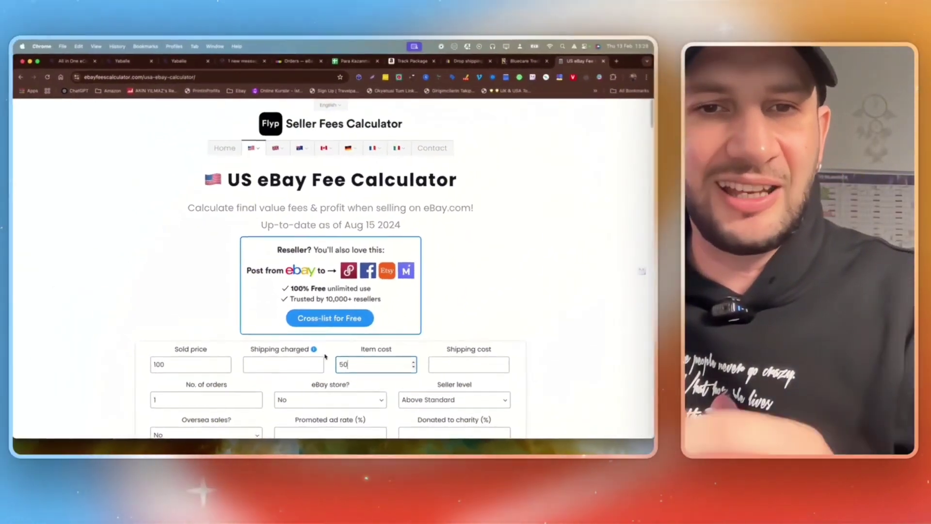
scroll(520, 211, down, 5)
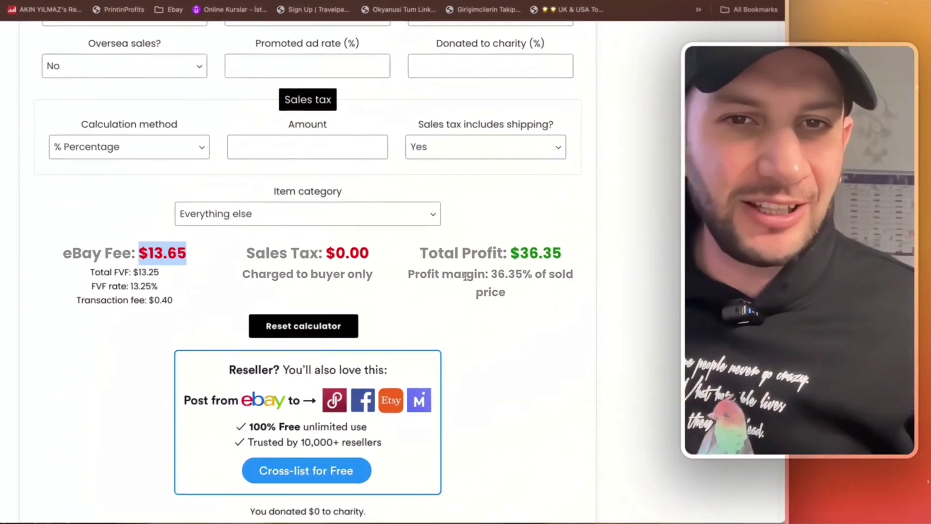
drag(411, 257, 374, 256)
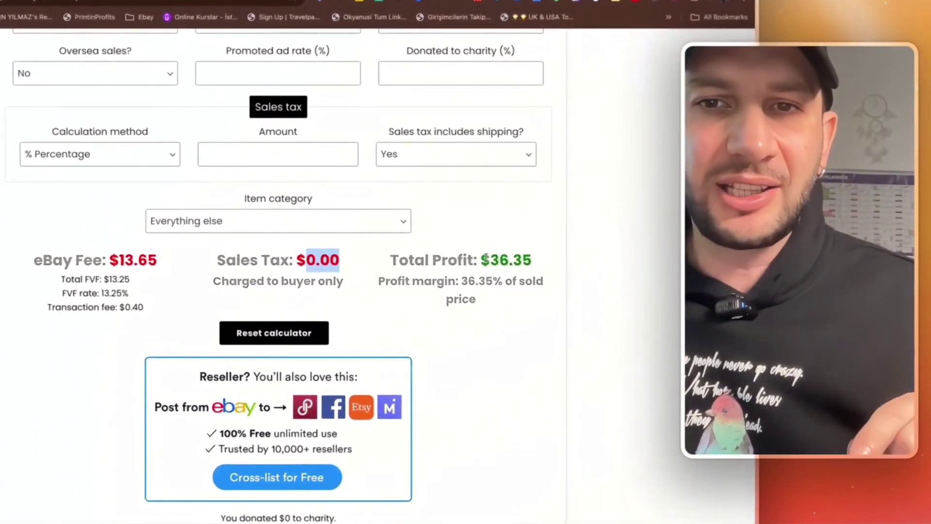
drag(165, 258, 514, 253)
drag(417, 262, 467, 262)
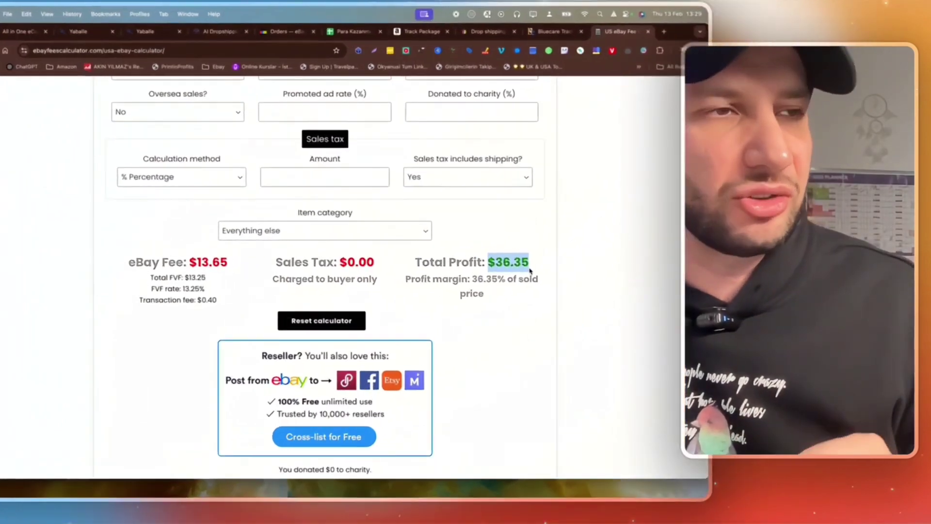
Open the eBay UK fee calculator and enter a sold price of 100 and an item cost of 50
scroll(500, 266, up, 7)
mouse_move(282, 152)
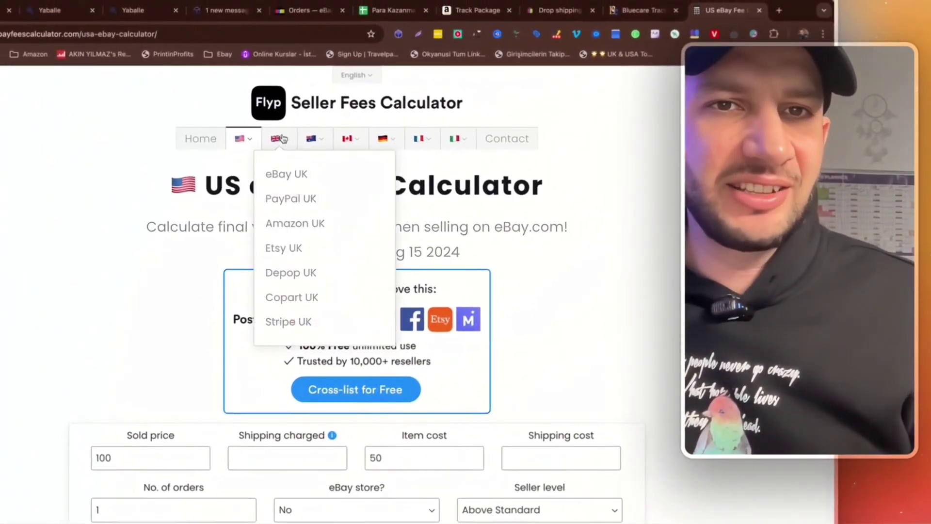
click(285, 176)
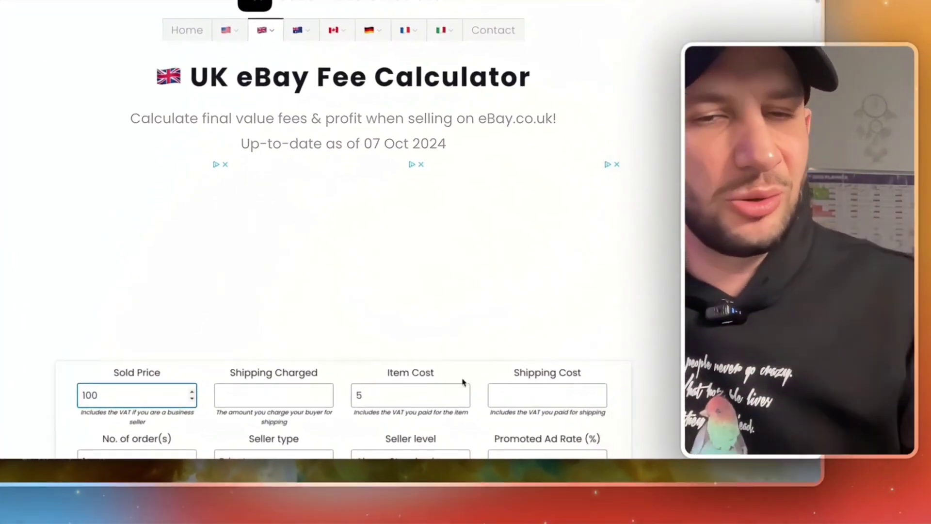
click(484, 438)
text(0)
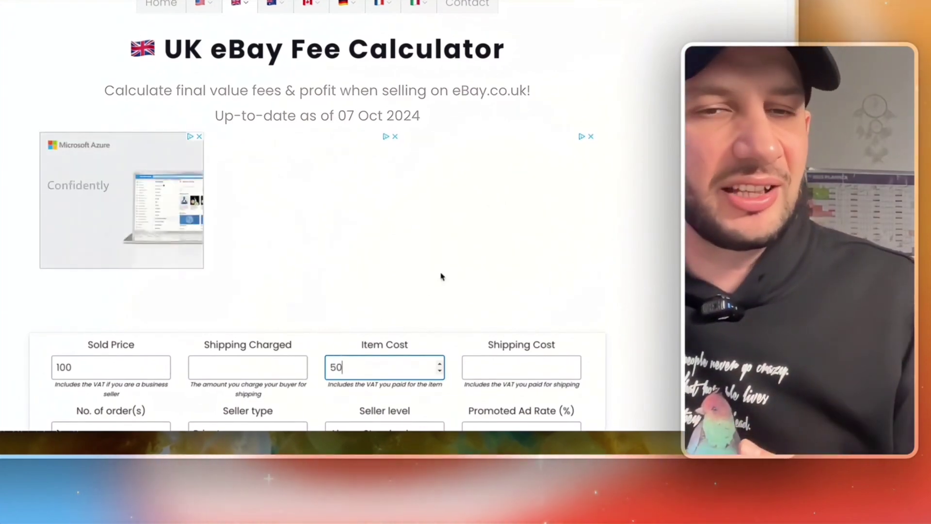
Highlight the eBay fee and total profit in the UK calculator, and look back over its entry form
scroll(441, 277, down, 1)
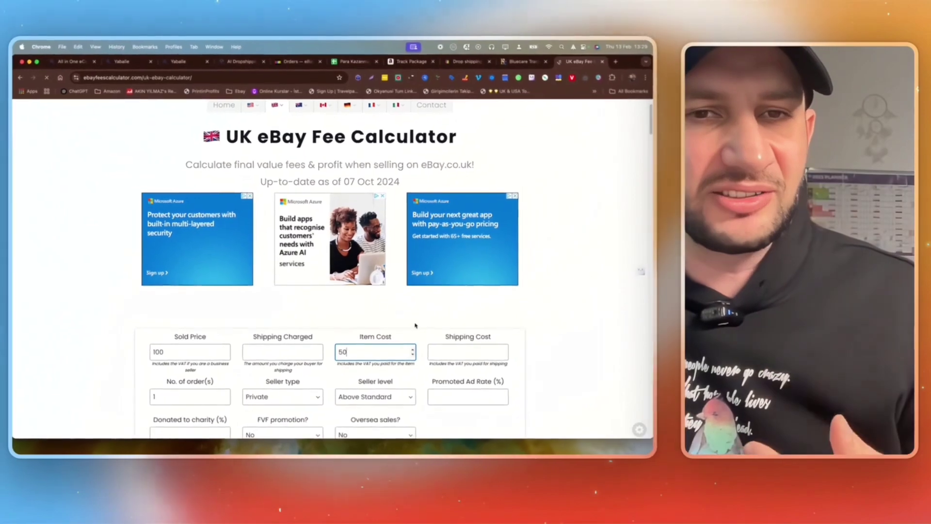
scroll(441, 272, down, 5)
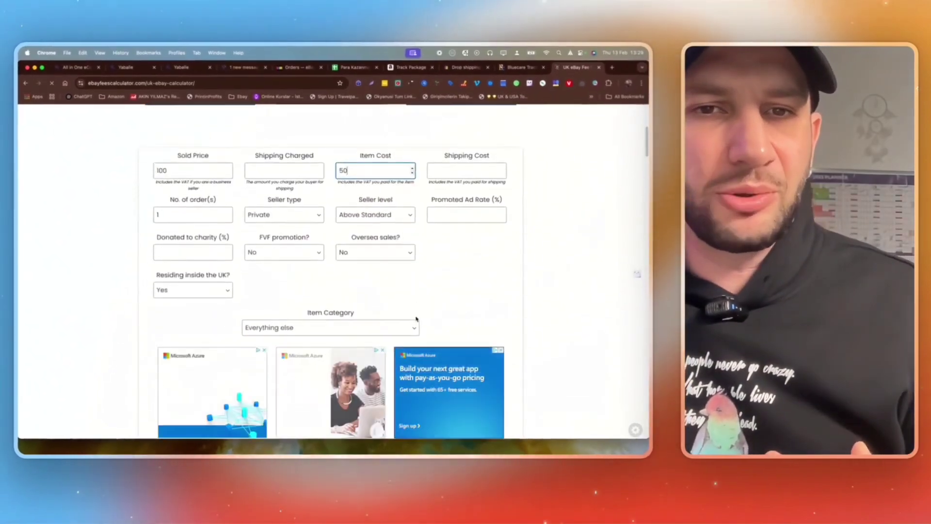
scroll(415, 319, down, 4)
drag(336, 305, 361, 308)
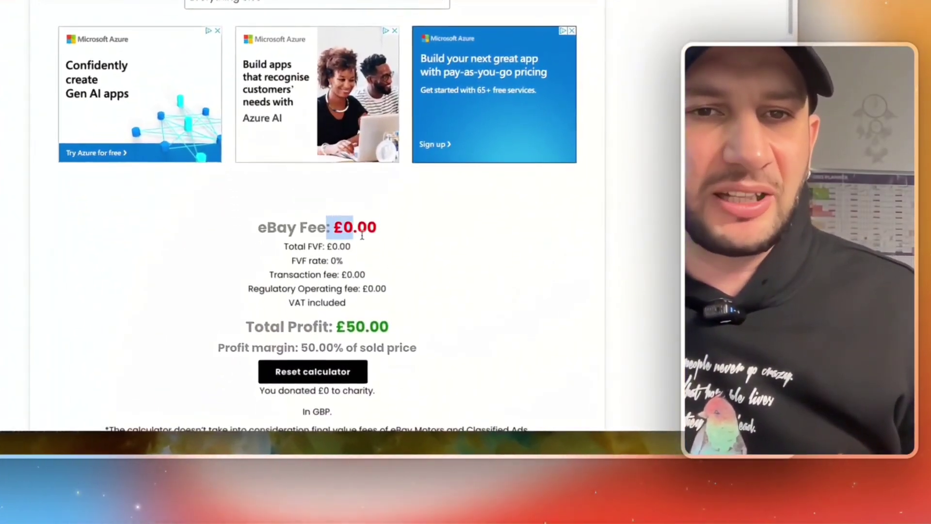
drag(362, 235, 412, 291)
drag(401, 324, 351, 353)
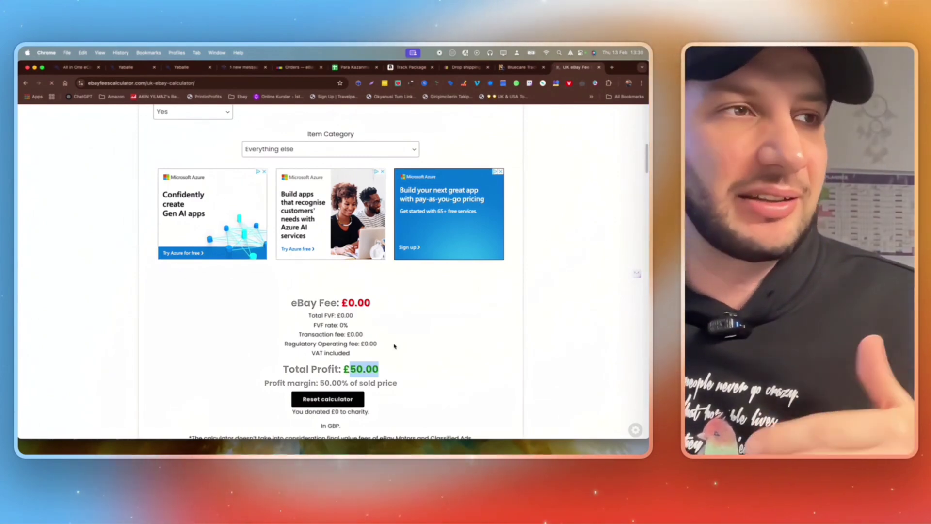
scroll(230, 206, up, 2)
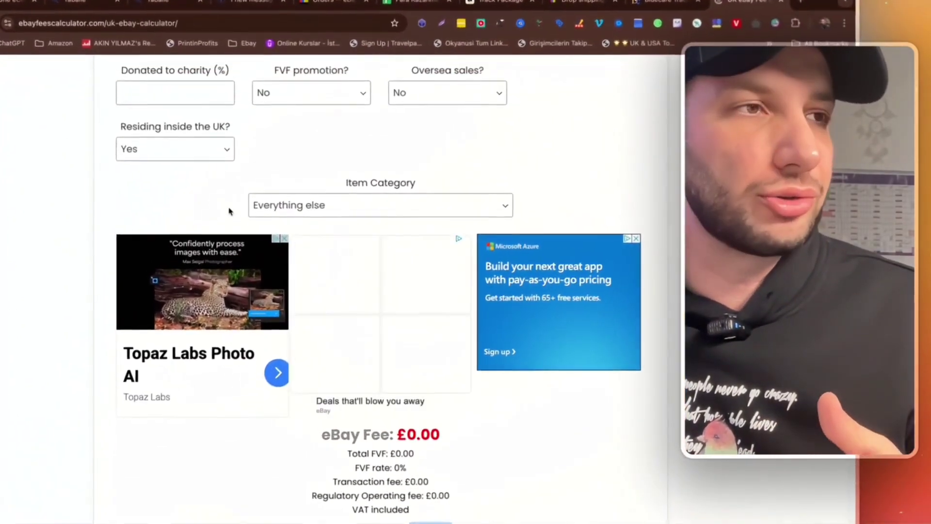
scroll(323, 172, up, 10)
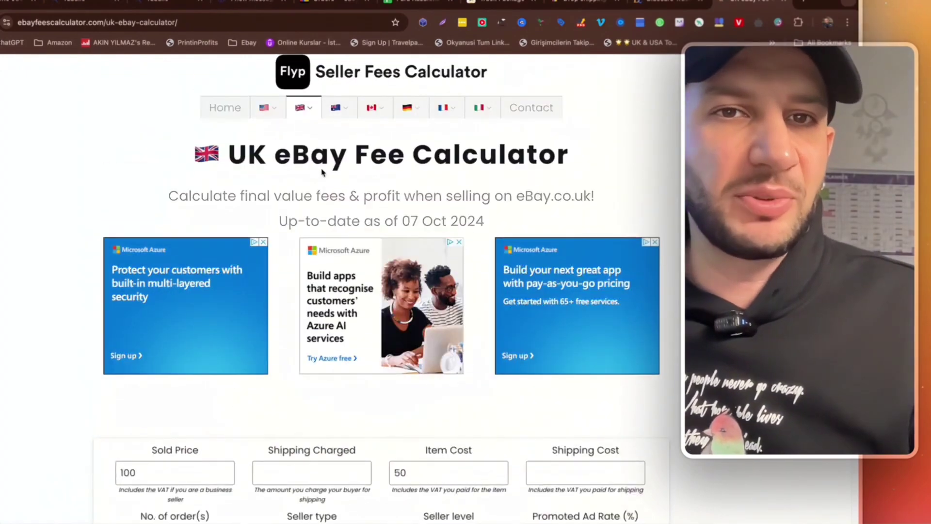
scroll(322, 172, up, 1)
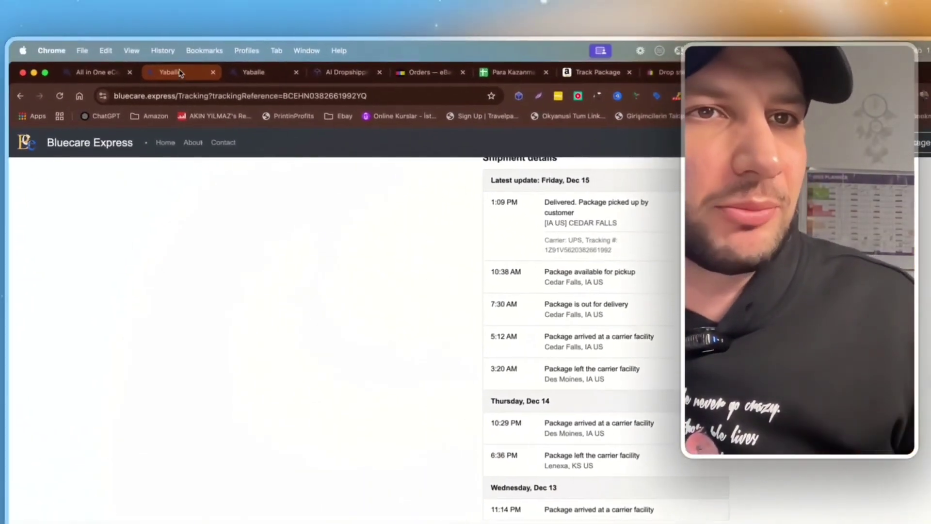
Switch to Yaballe's ordering settings and check the available auto-ordering modes, leaving Hybrid Auto-ordering selected
click(133, 67)
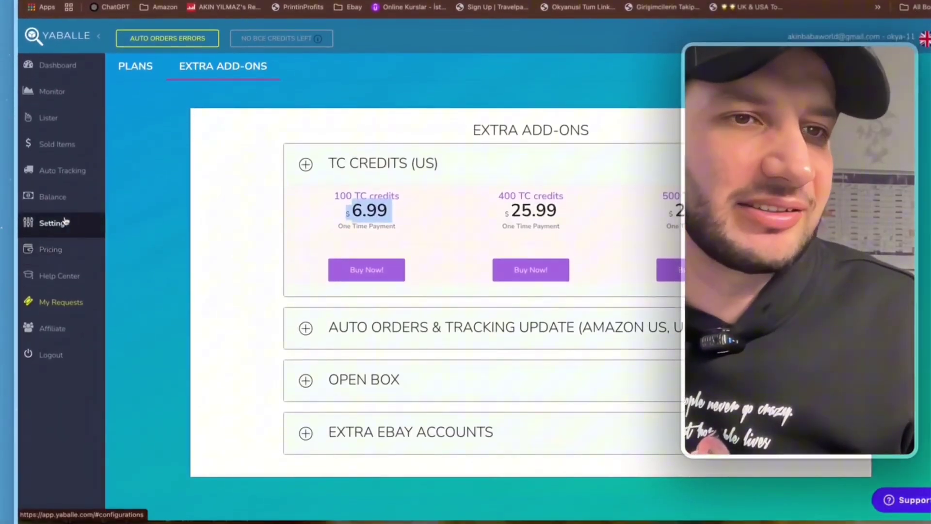
click(66, 221)
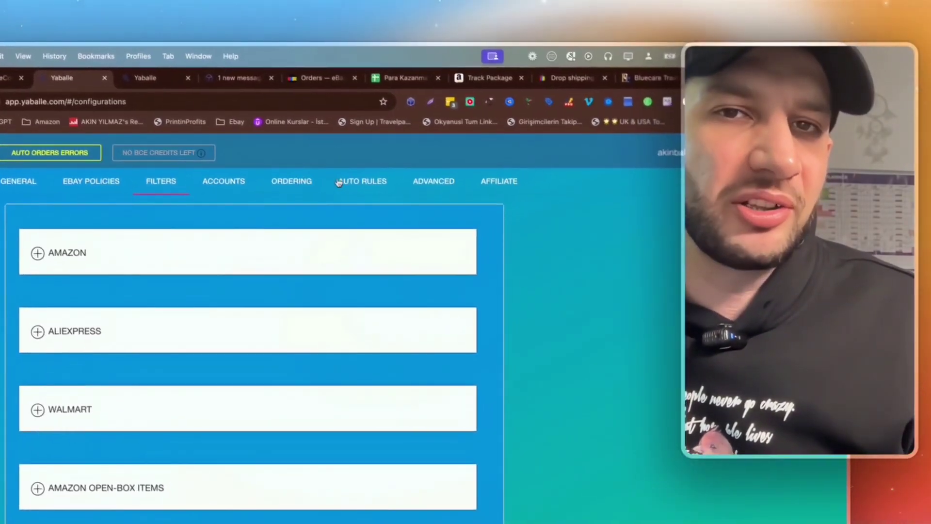
click(290, 183)
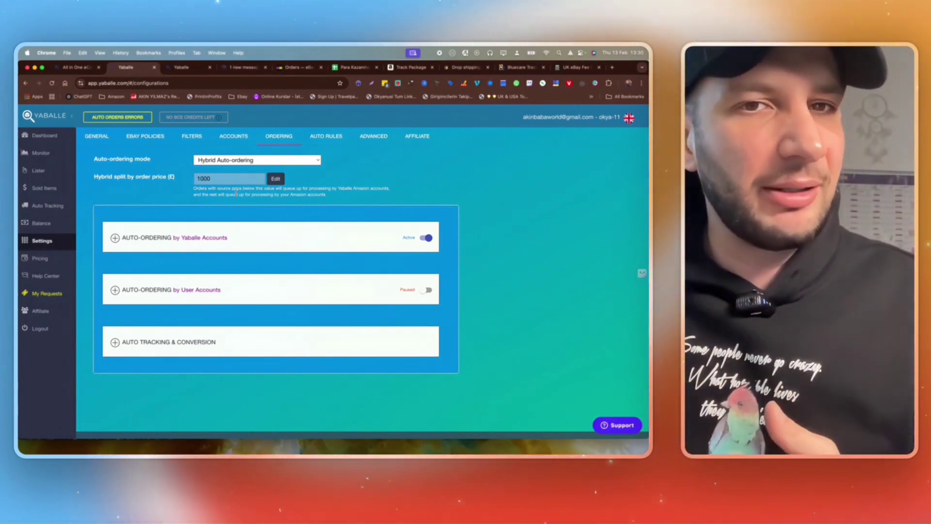
click(266, 162)
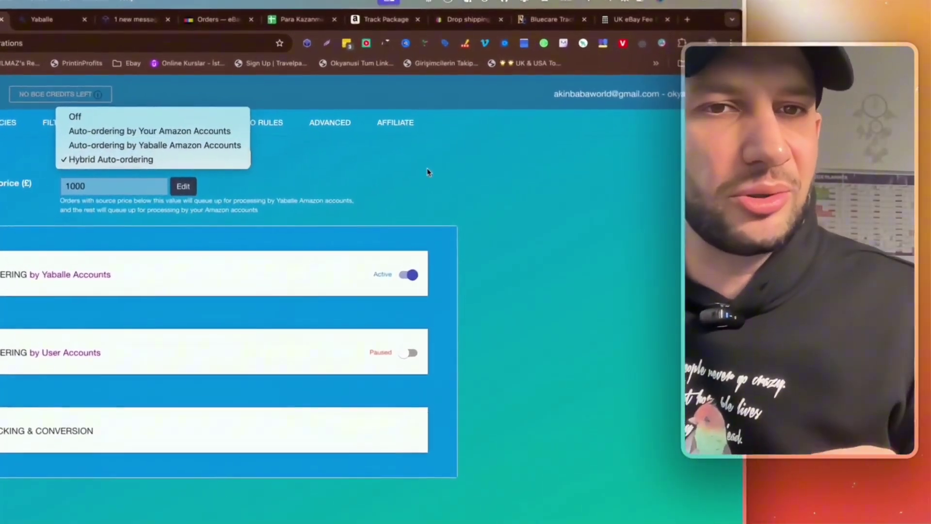
click(439, 169)
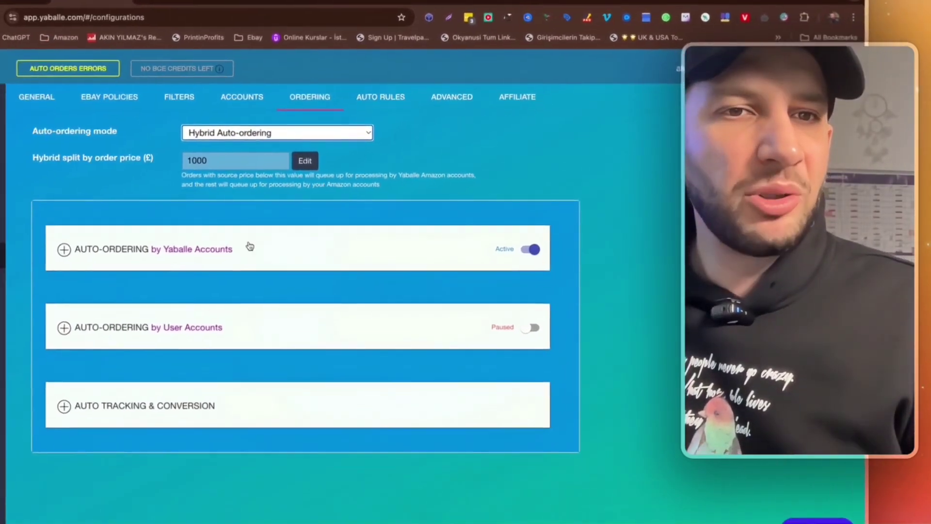
Expand the auto-ordering settings for Yaballe Accounts, review their filters and balance options, and expand those for User Accounts
click(256, 243)
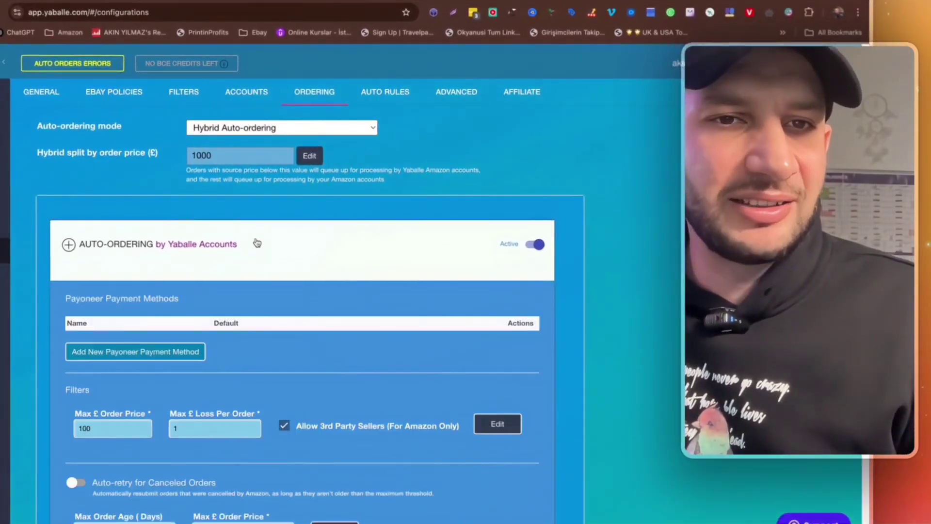
scroll(257, 243, down, 6)
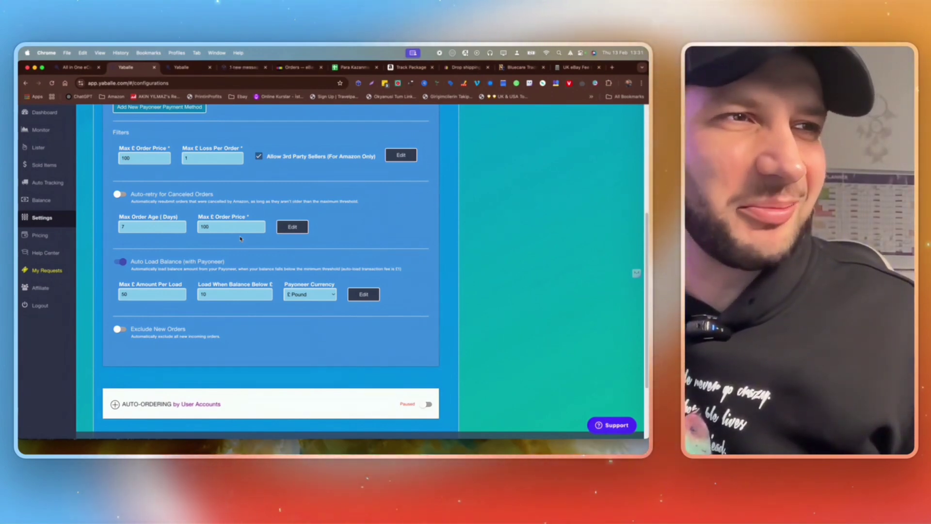
scroll(343, 229, down, 2)
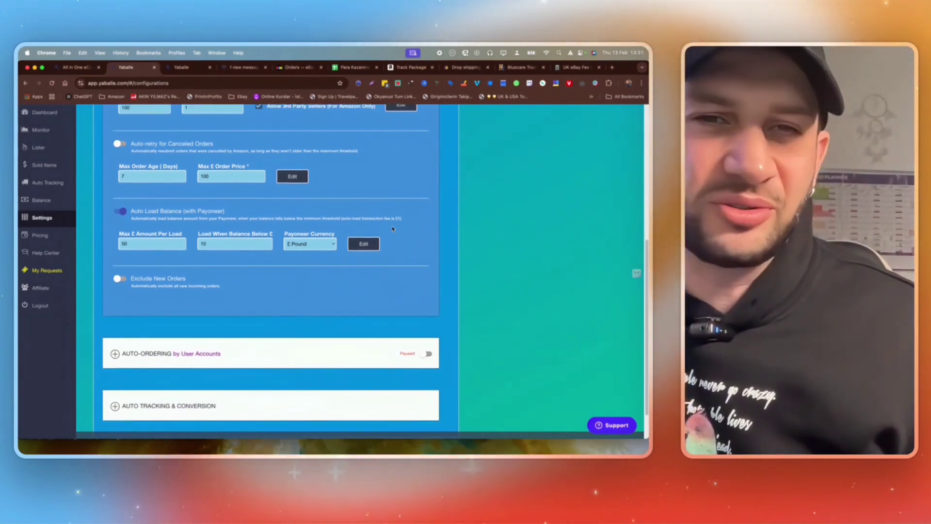
scroll(393, 229, down, 1)
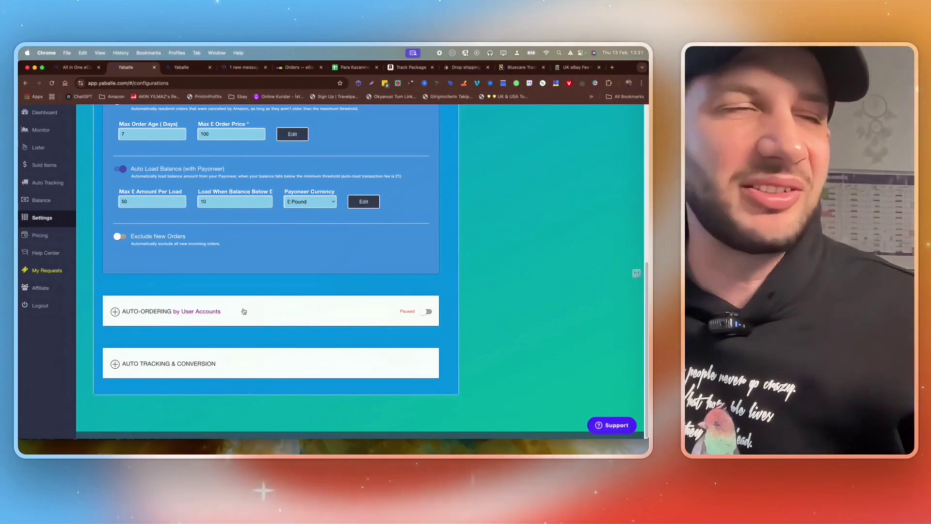
click(244, 310)
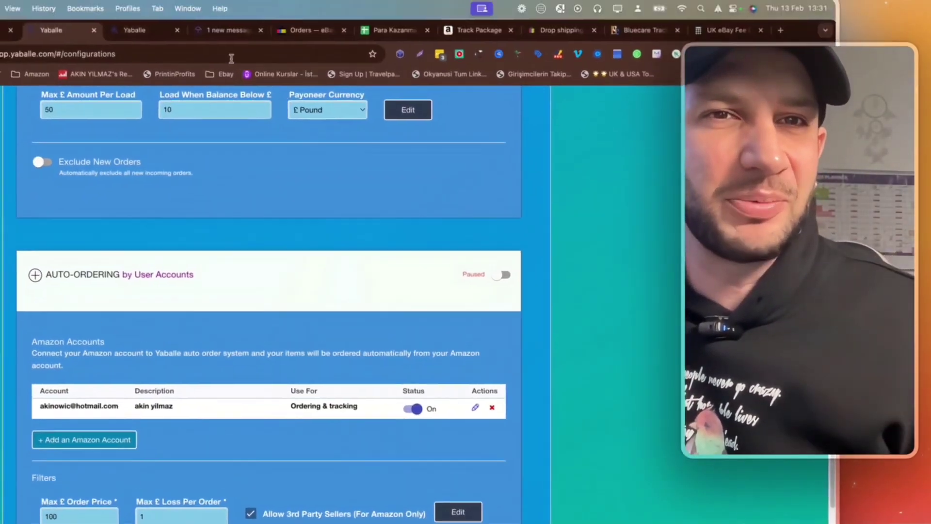
Switch to Hustle Got Real, look through its dispatched orders, and return to Yaballe's settings page
click(229, 30)
scroll(340, 218, down, 10)
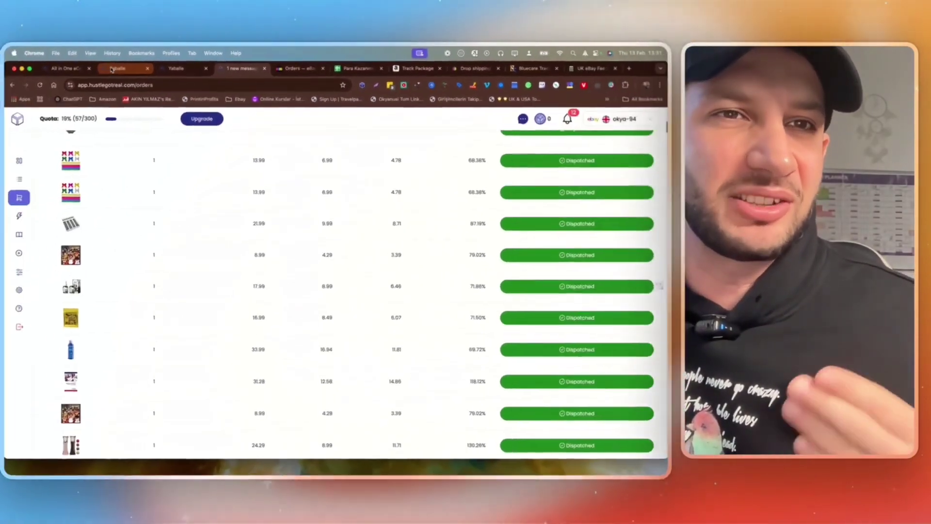
click(4, 6)
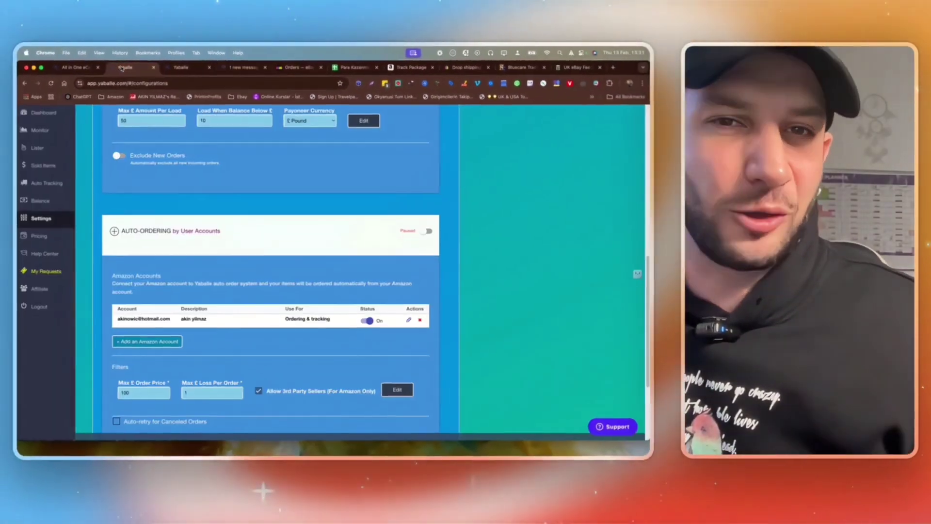
Expand Yaballe's Auto Tracking & Conversion settings and review the number conversion options, conversion vendors and single sender address
scroll(347, 273, down, 1)
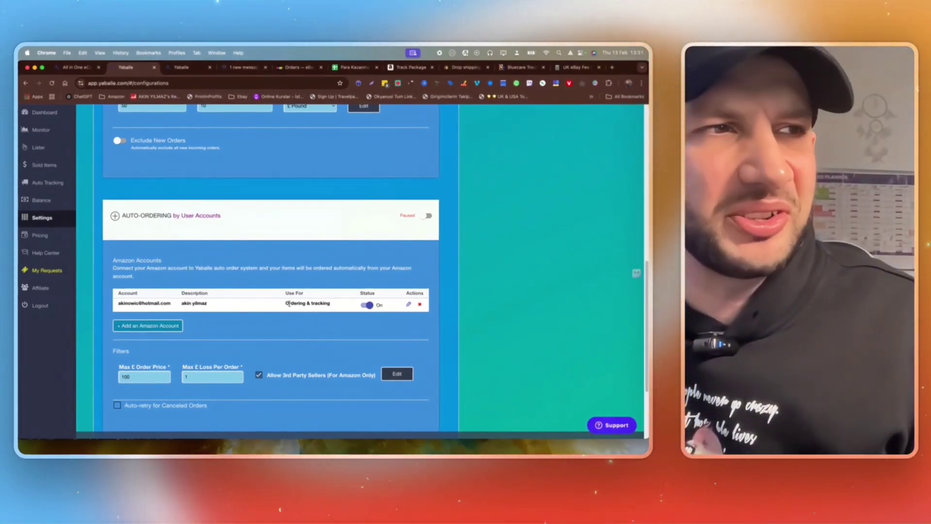
scroll(289, 304, down, 3)
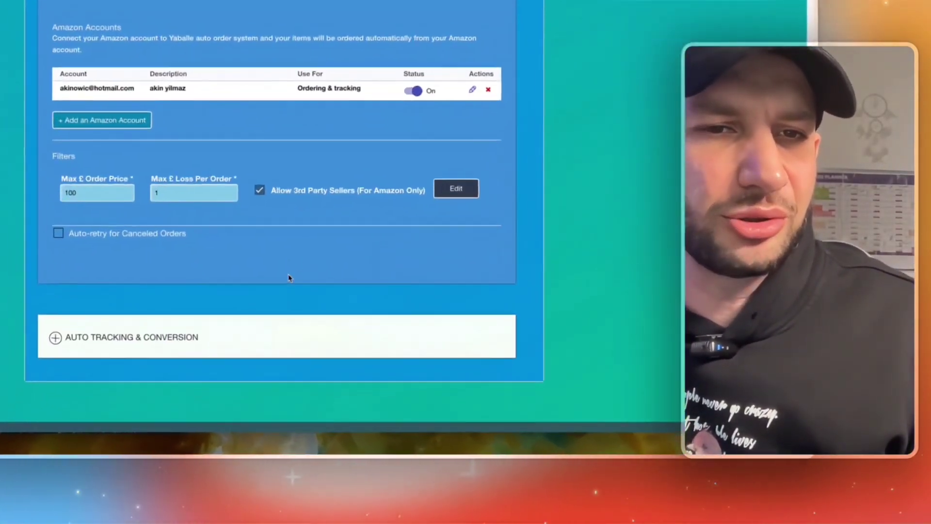
click(164, 336)
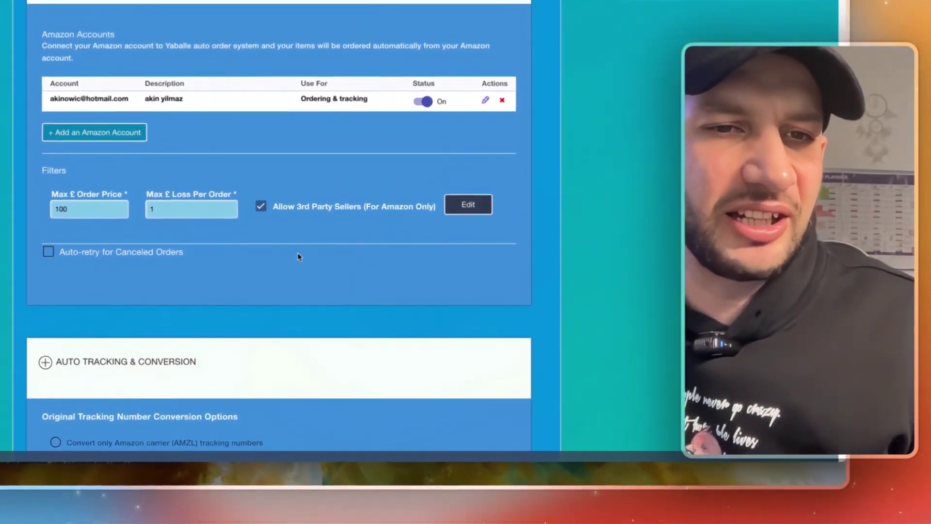
scroll(306, 267, down, 10)
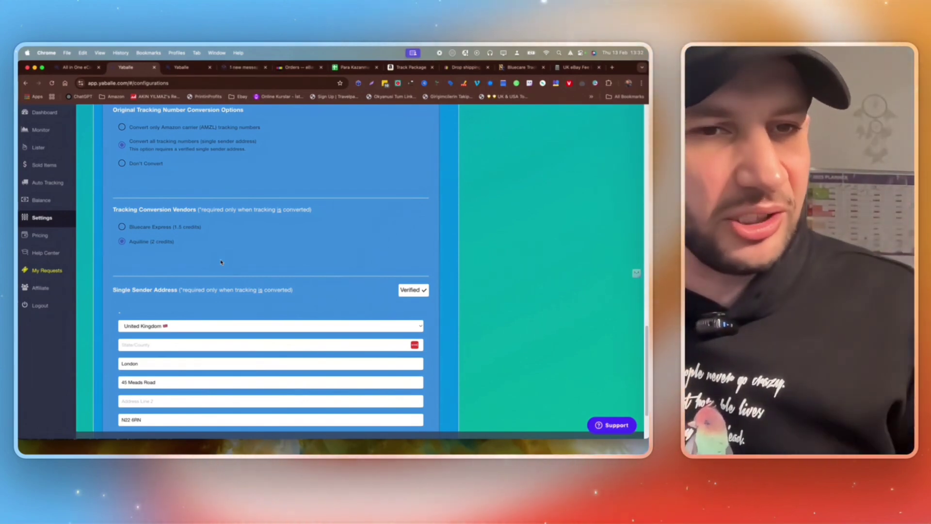
scroll(227, 265, up, 3)
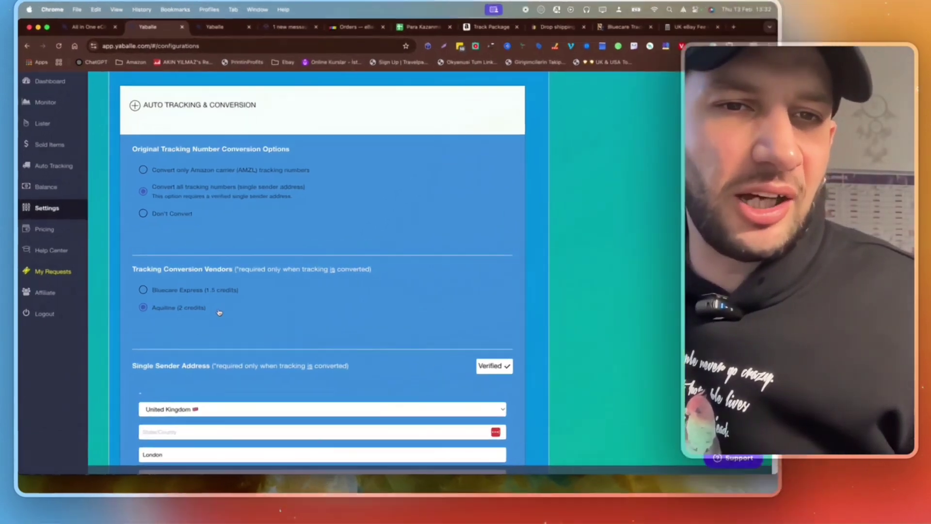
triple_click(156, 299)
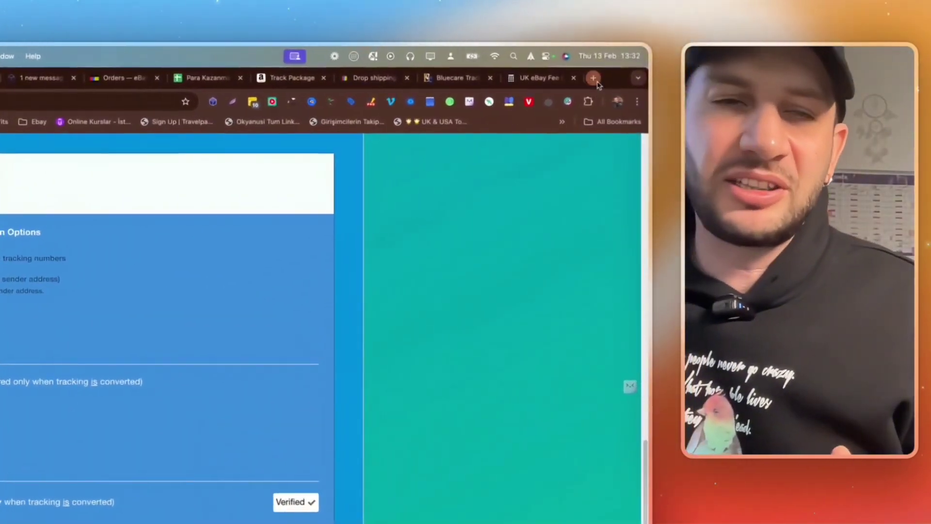
Open okyanusi.com in a new browser tab and look over the course and account management packages with their prices
click(612, 68)
text(okyanusi.com)
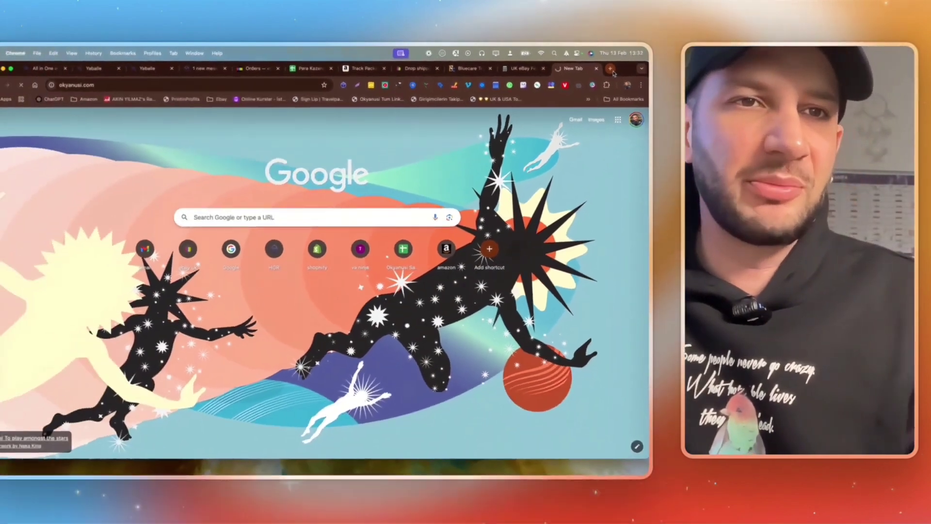
key(Return)
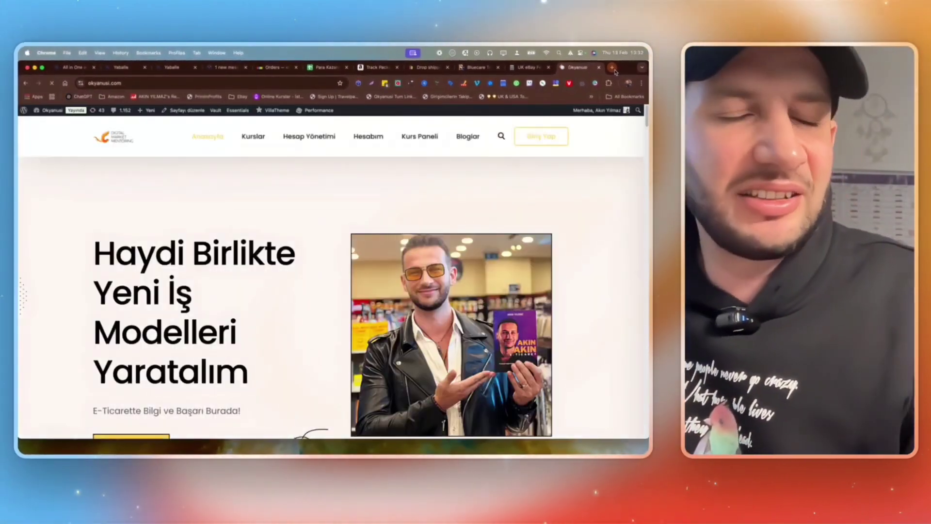
scroll(257, 238, down, 10)
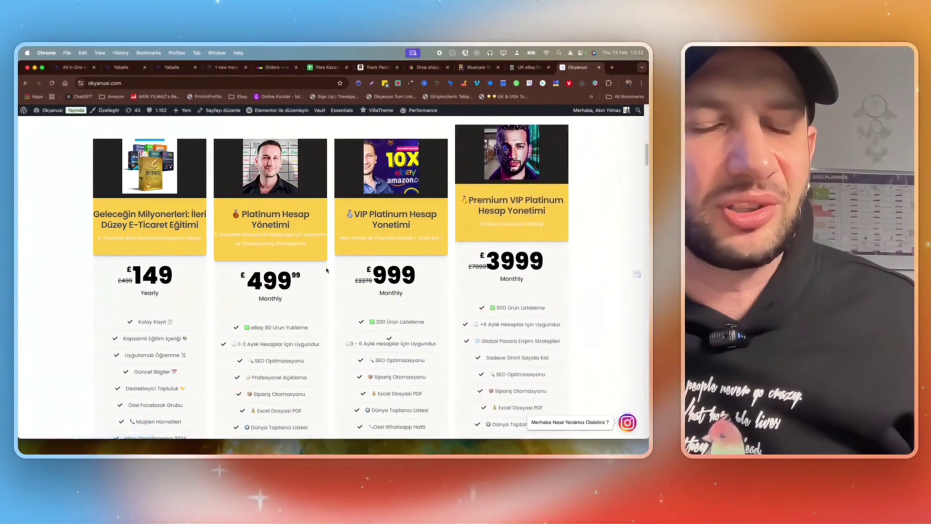
scroll(311, 291, down, 1)
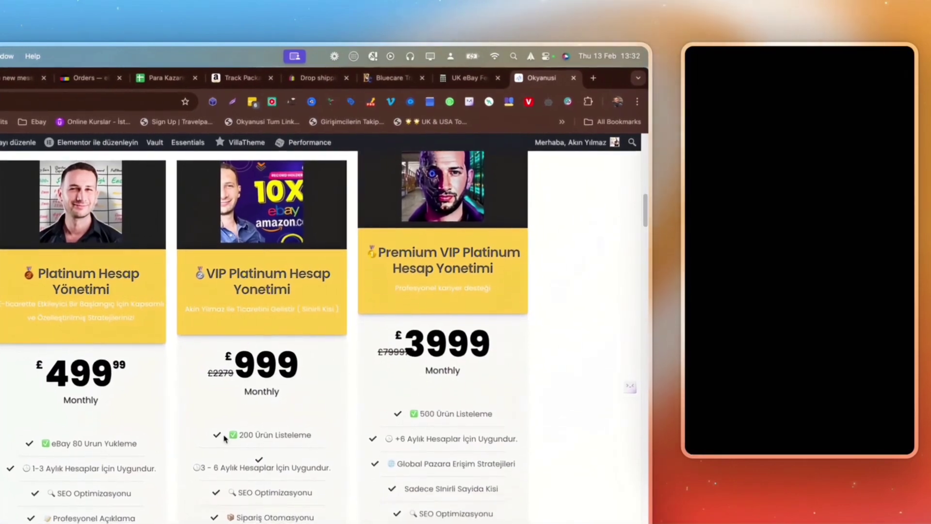
In the Para Kazanma Kutusu spreadsheet, look over the Dropshipping Otomasyonu software links and open the Mini Kurs sheet
click(156, 80)
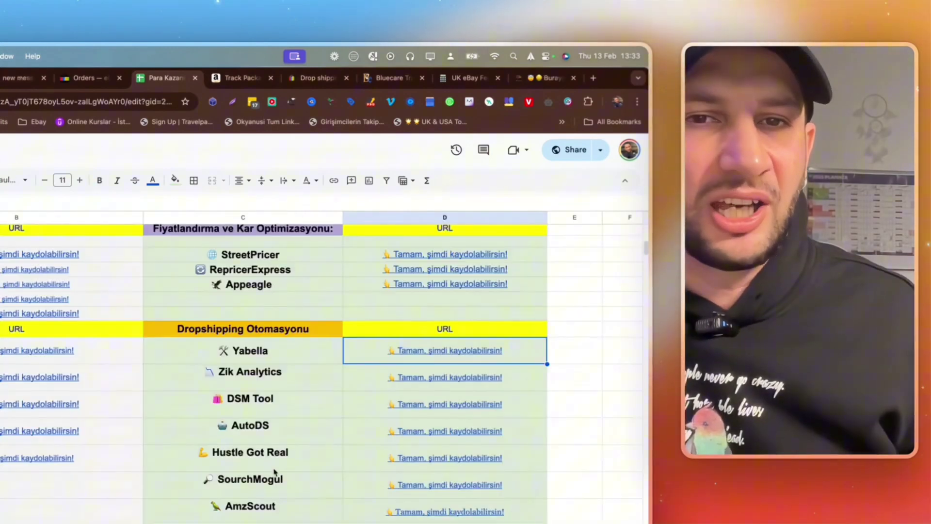
click(274, 463)
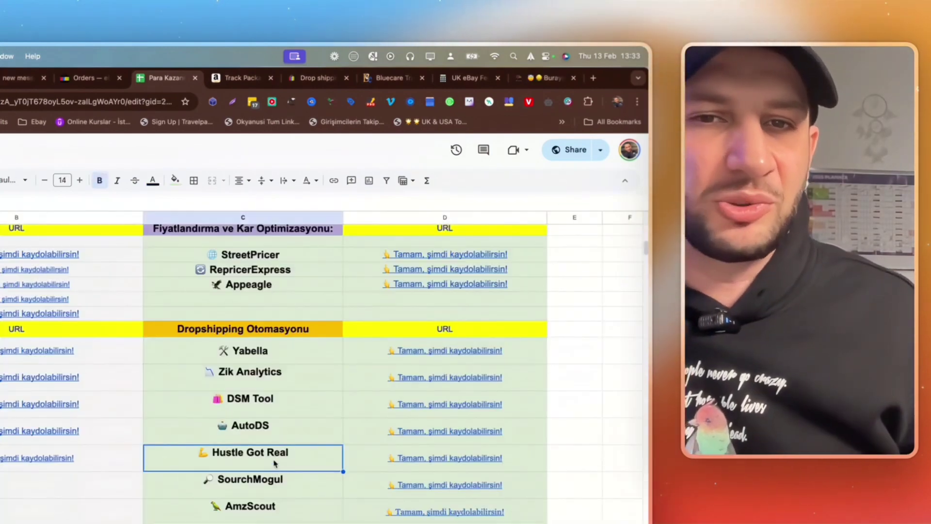
click(382, 388)
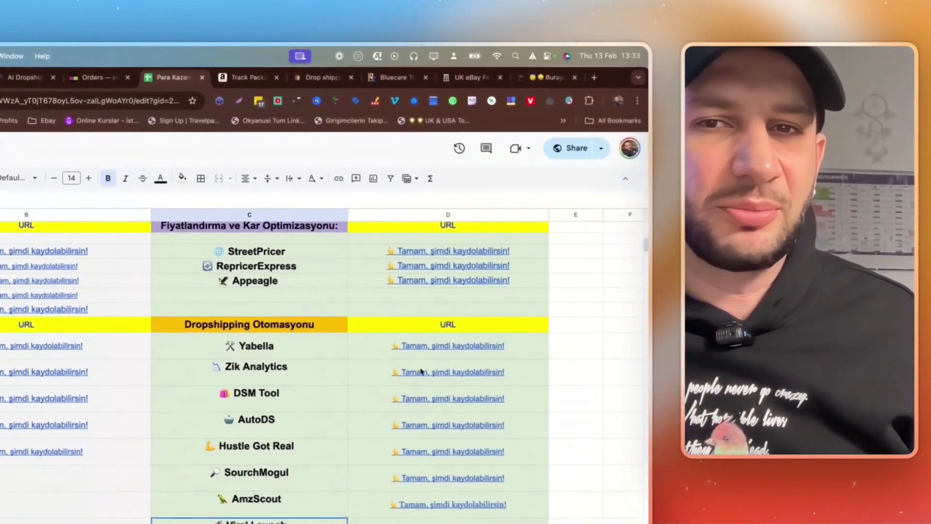
mouse_move(493, 267)
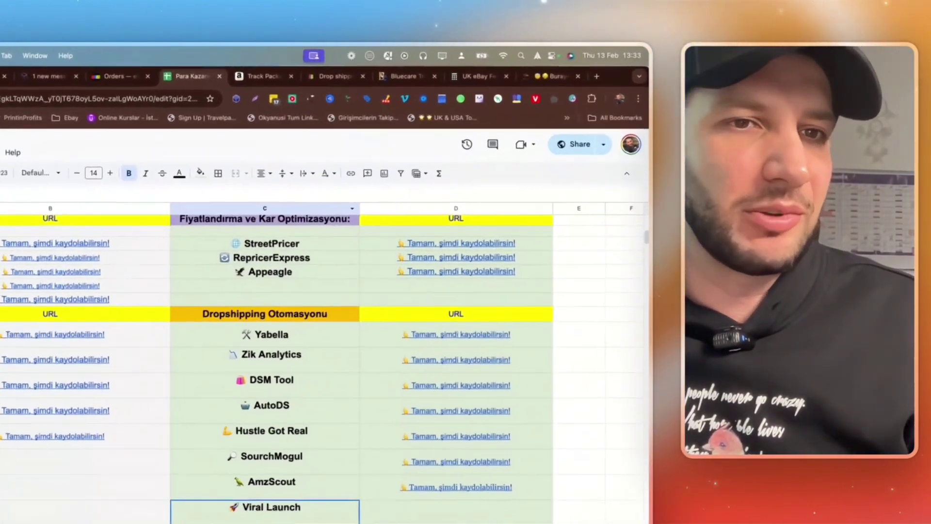
click(87, 432)
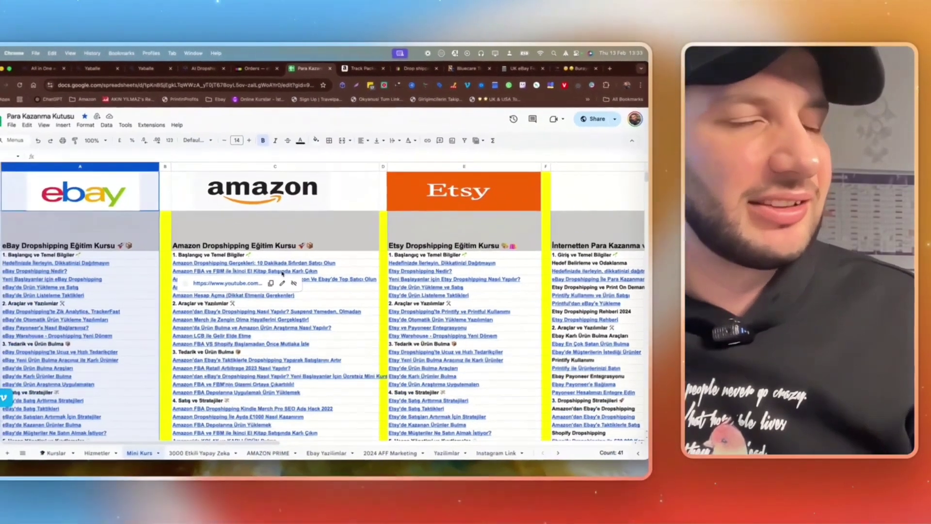
mouse_move(127, 368)
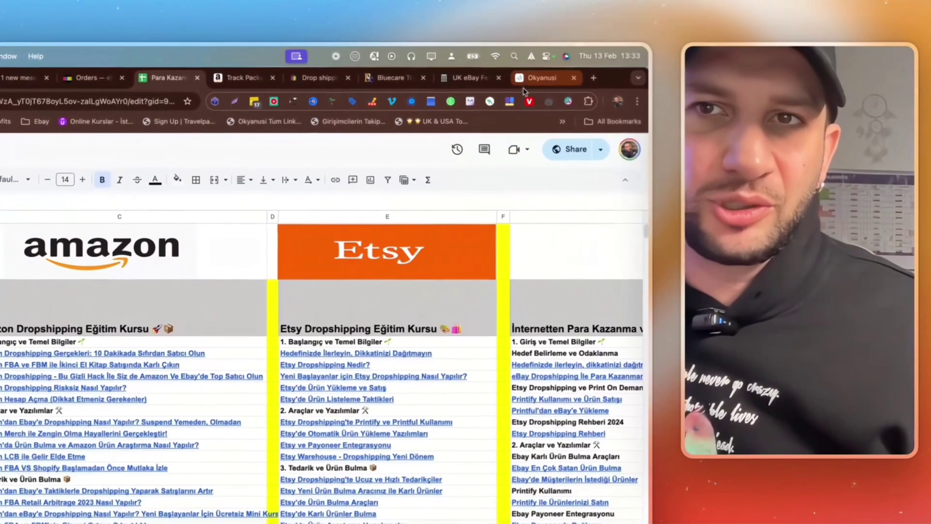
Return to the Okyanusi website and look over the Platinum, VIP Platinum and Premium VIP Platinum account management packages
key(super+9)
scroll(201, 342, up, 4)
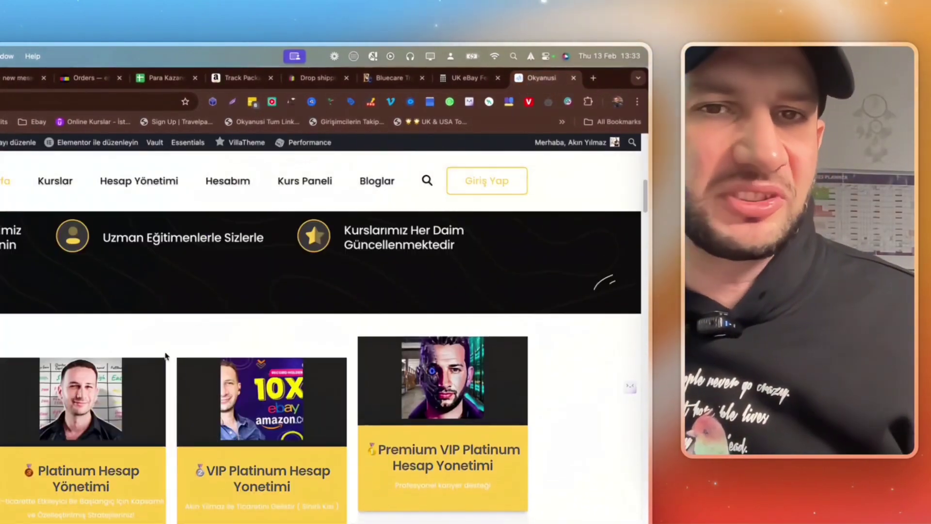
scroll(168, 358, down, 3)
click(9, 81)
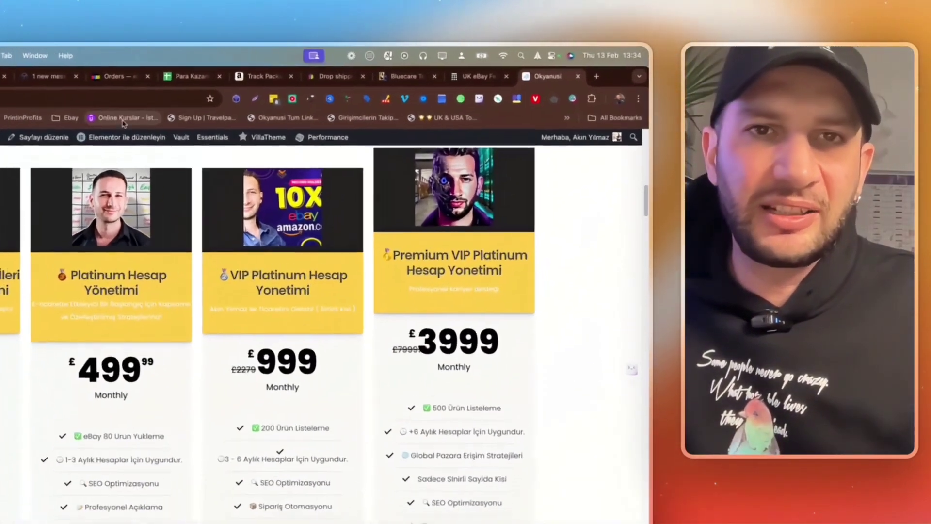
Revisit the eBay orders page and course spreadsheet, and look through the dispatched orders and their profits in Hustle Got Real
click(116, 76)
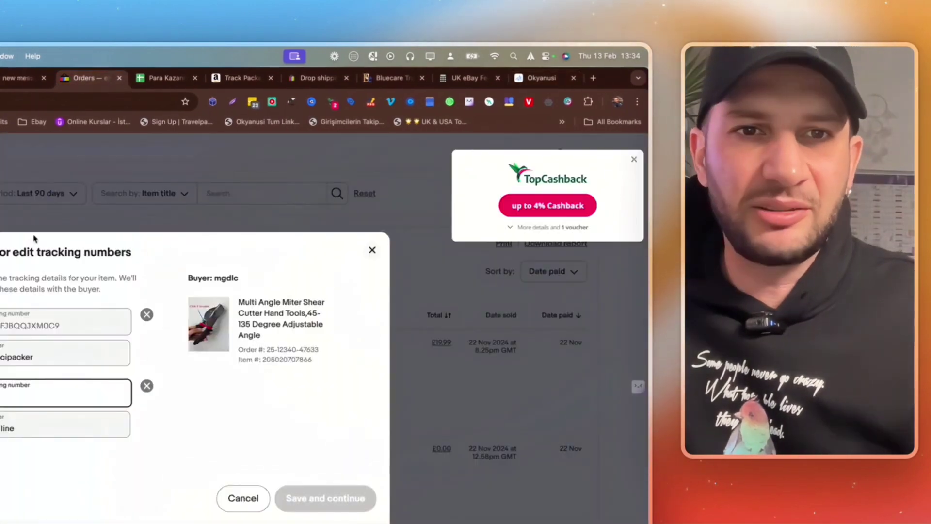
click(140, 81)
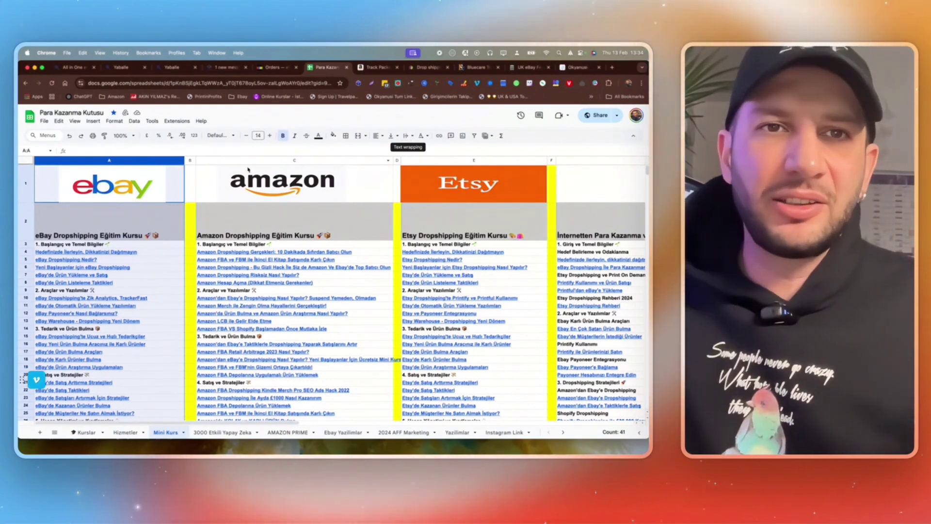
click(214, 68)
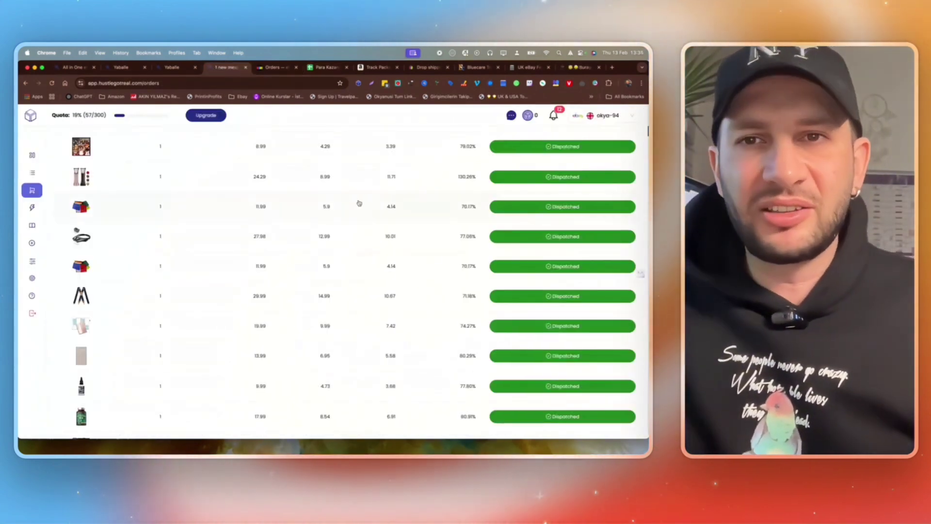
scroll(361, 204, down, 3)
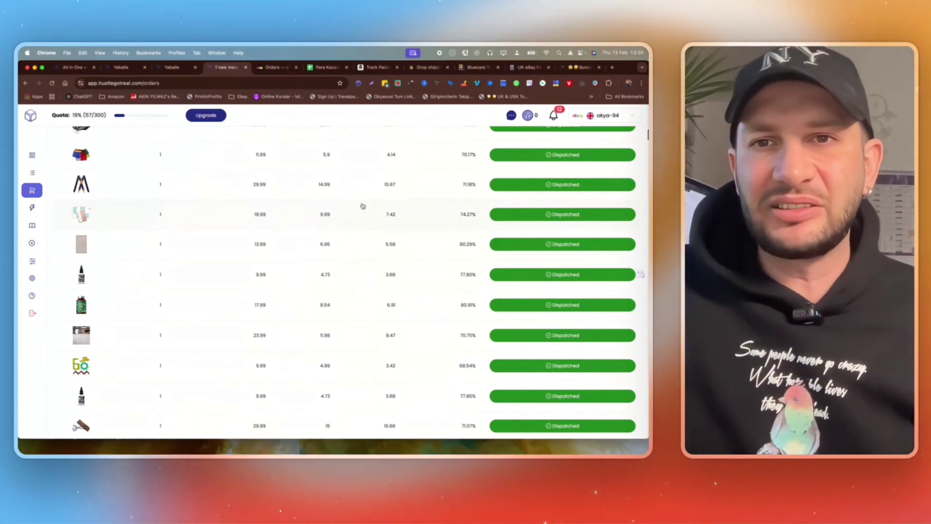
scroll(369, 218, down, 2)
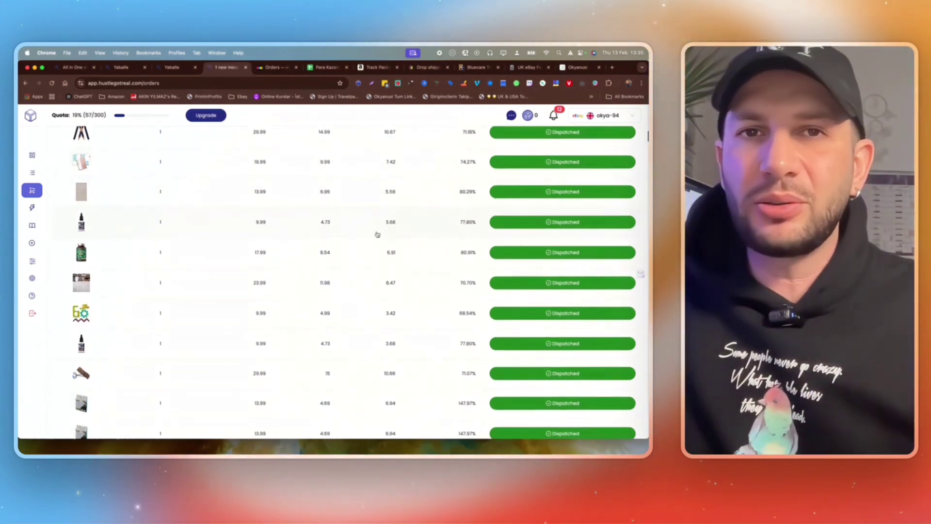